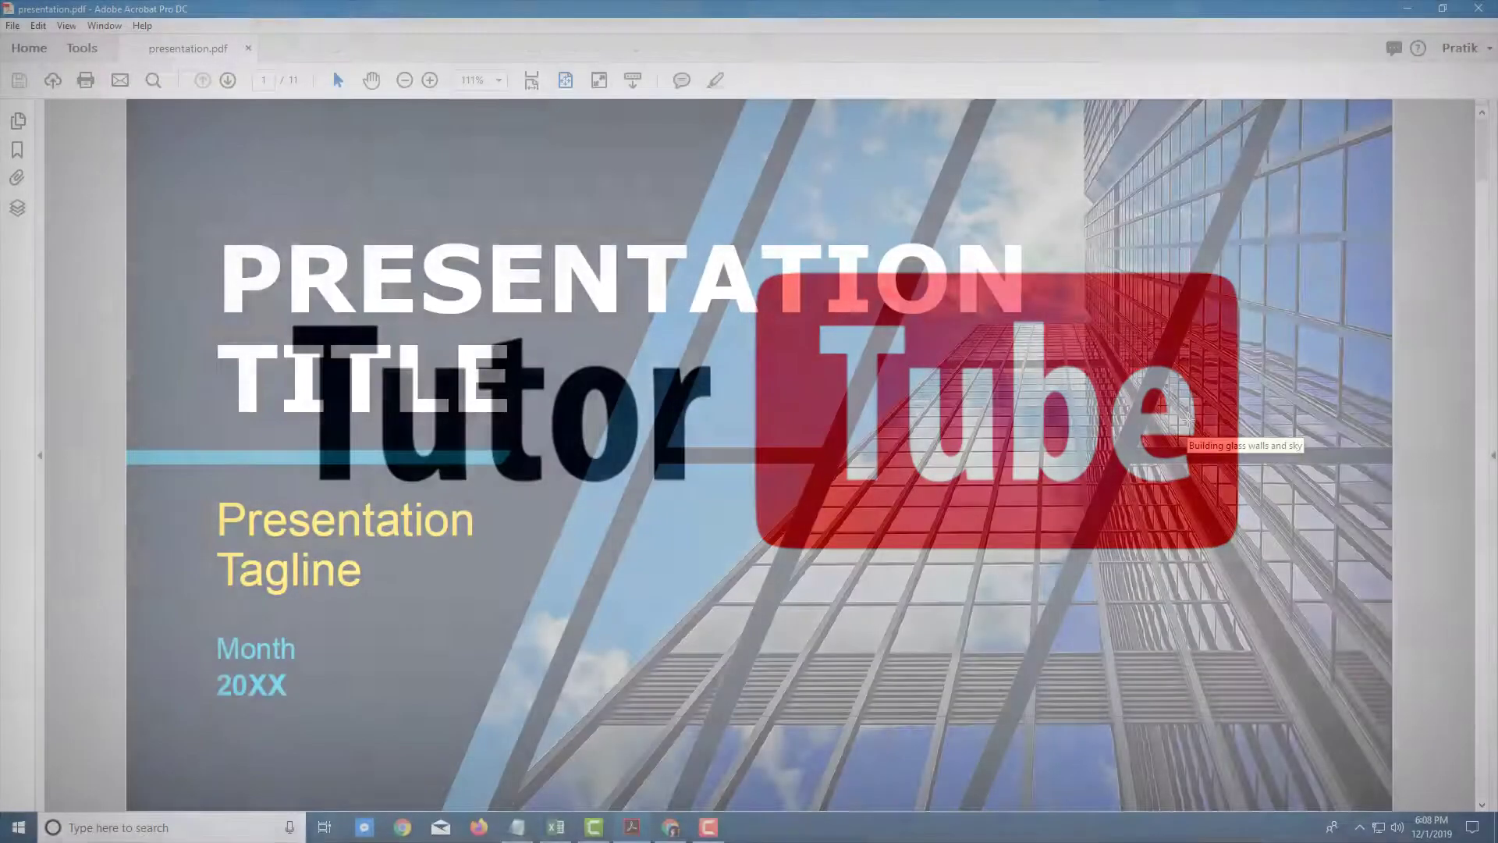
scroll(1218, 364, down, 4)
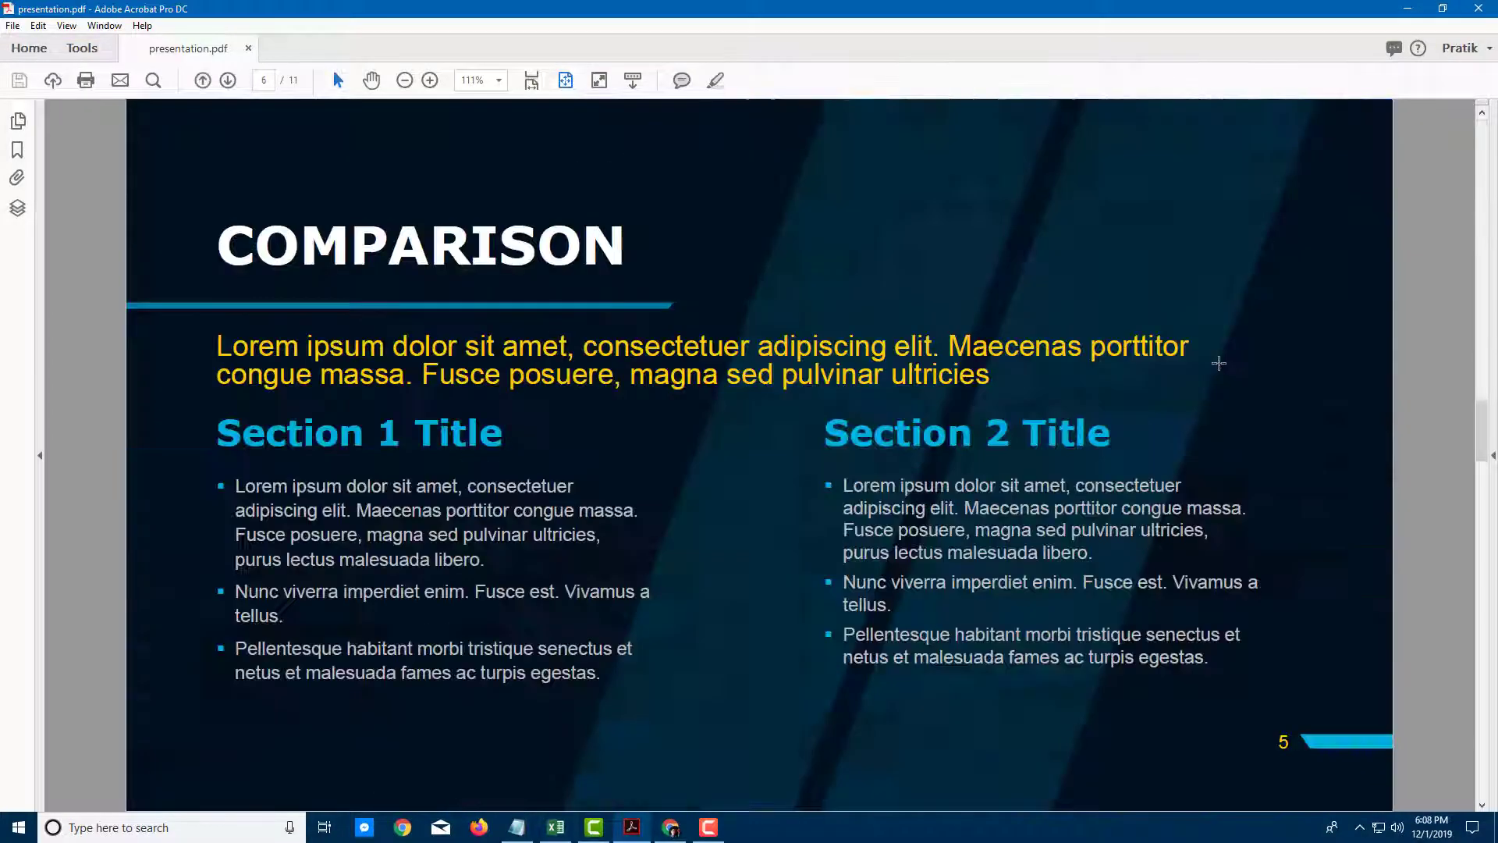
scroll(1217, 364, down, 6)
scroll(1217, 364, up, 3)
scroll(1218, 368, up, 7)
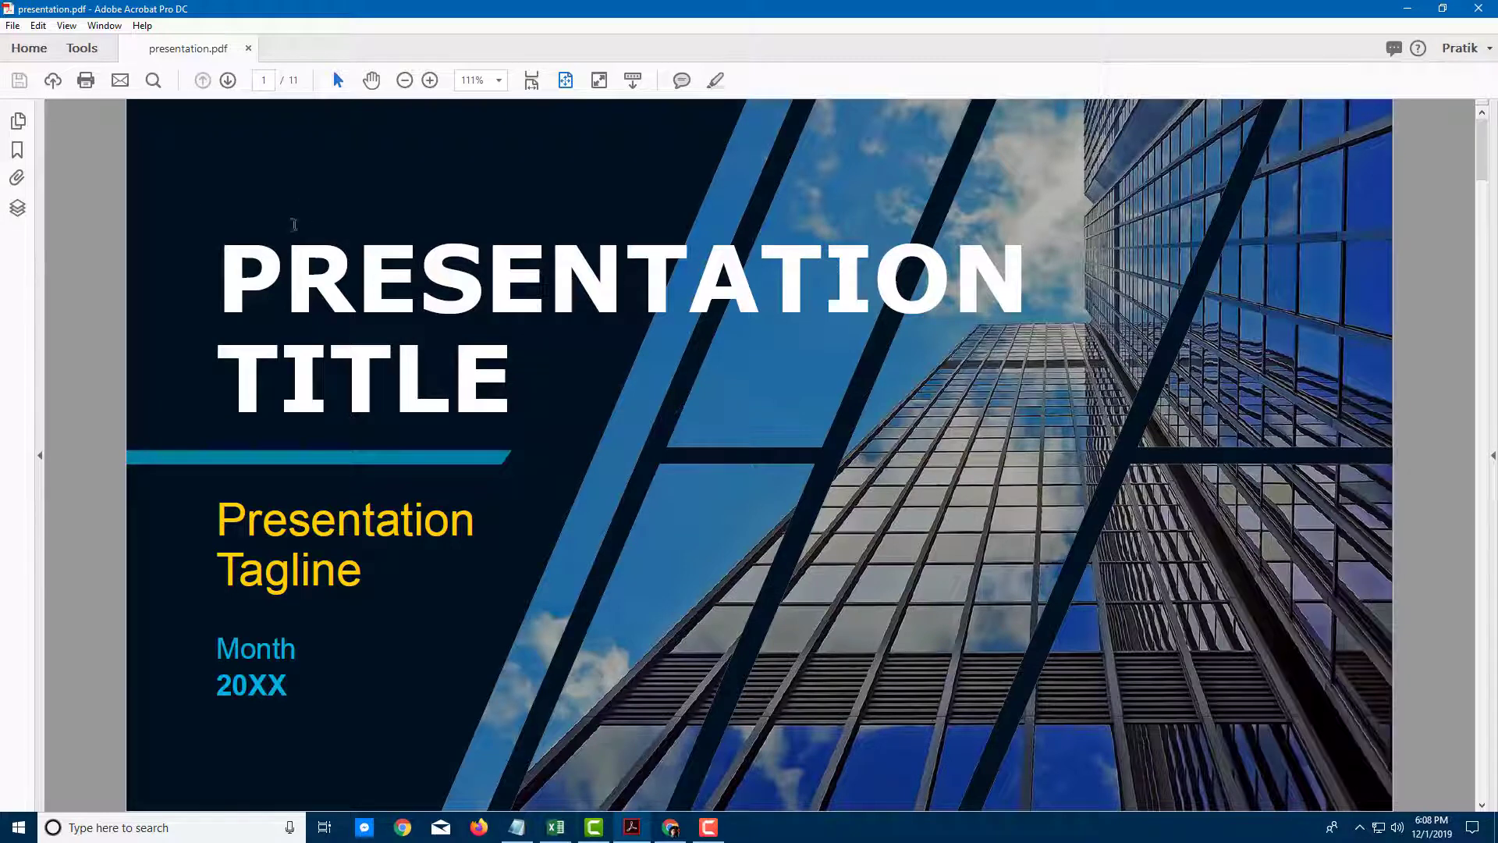
Open the File menu's Export To > Image options for the presentation PDF
click(14, 26)
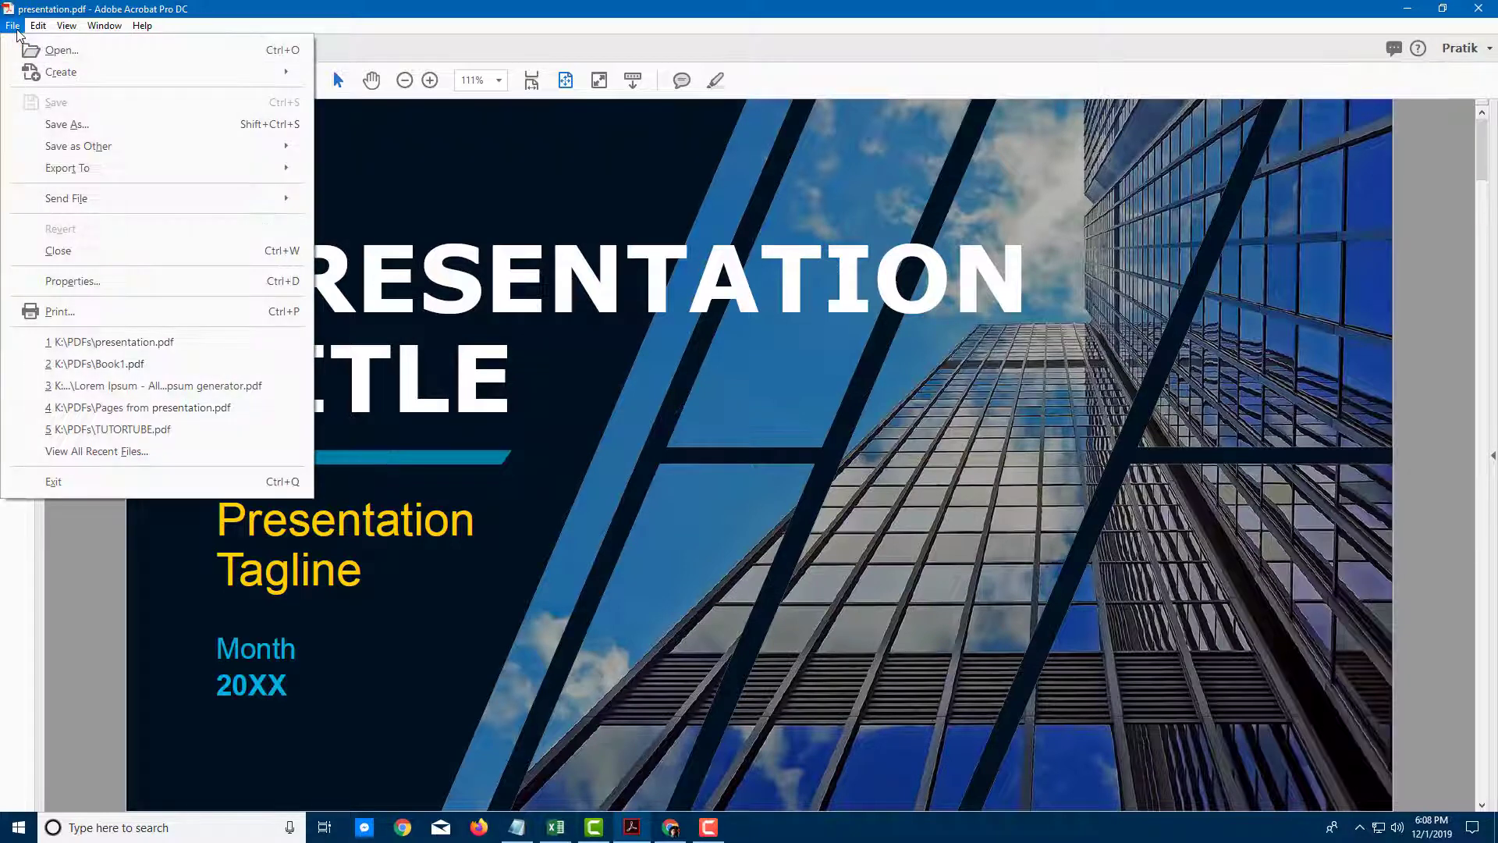
mouse_move(67, 168)
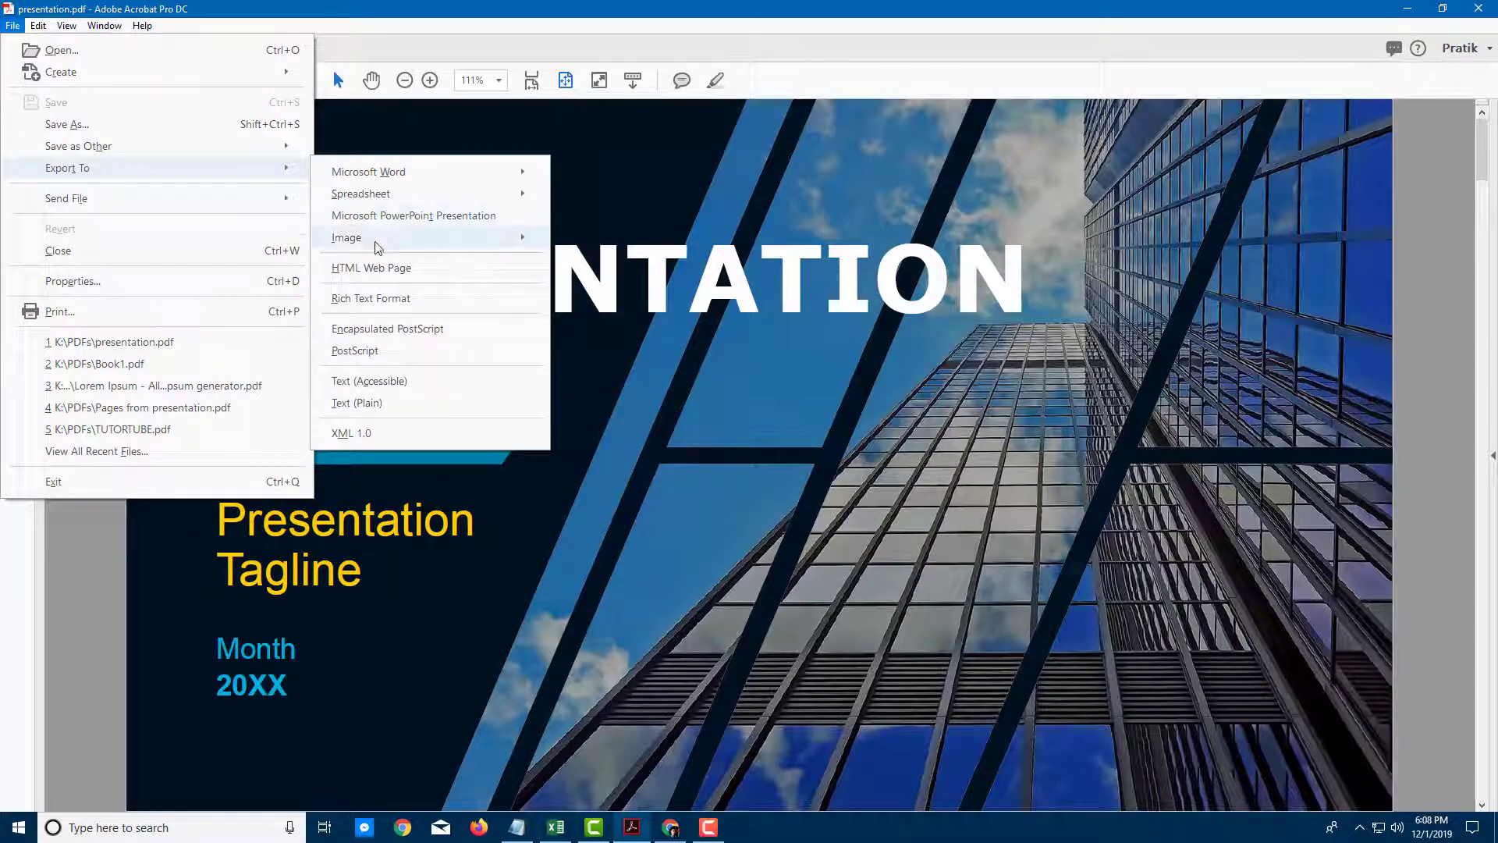
mouse_move(347, 238)
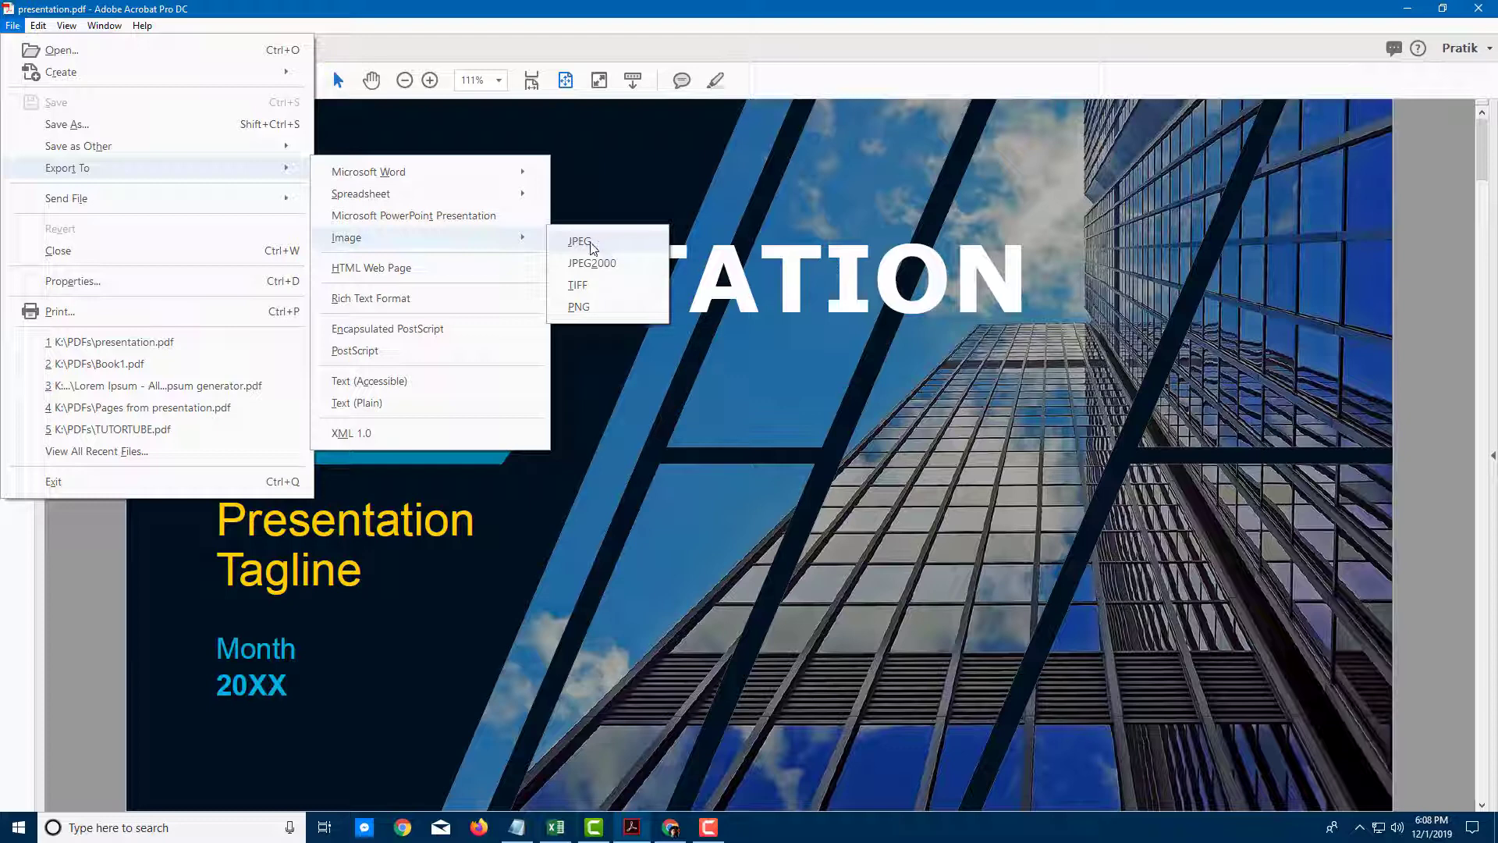
Choose JPEG export and target the empty Images folder on the Desktop
click(591, 248)
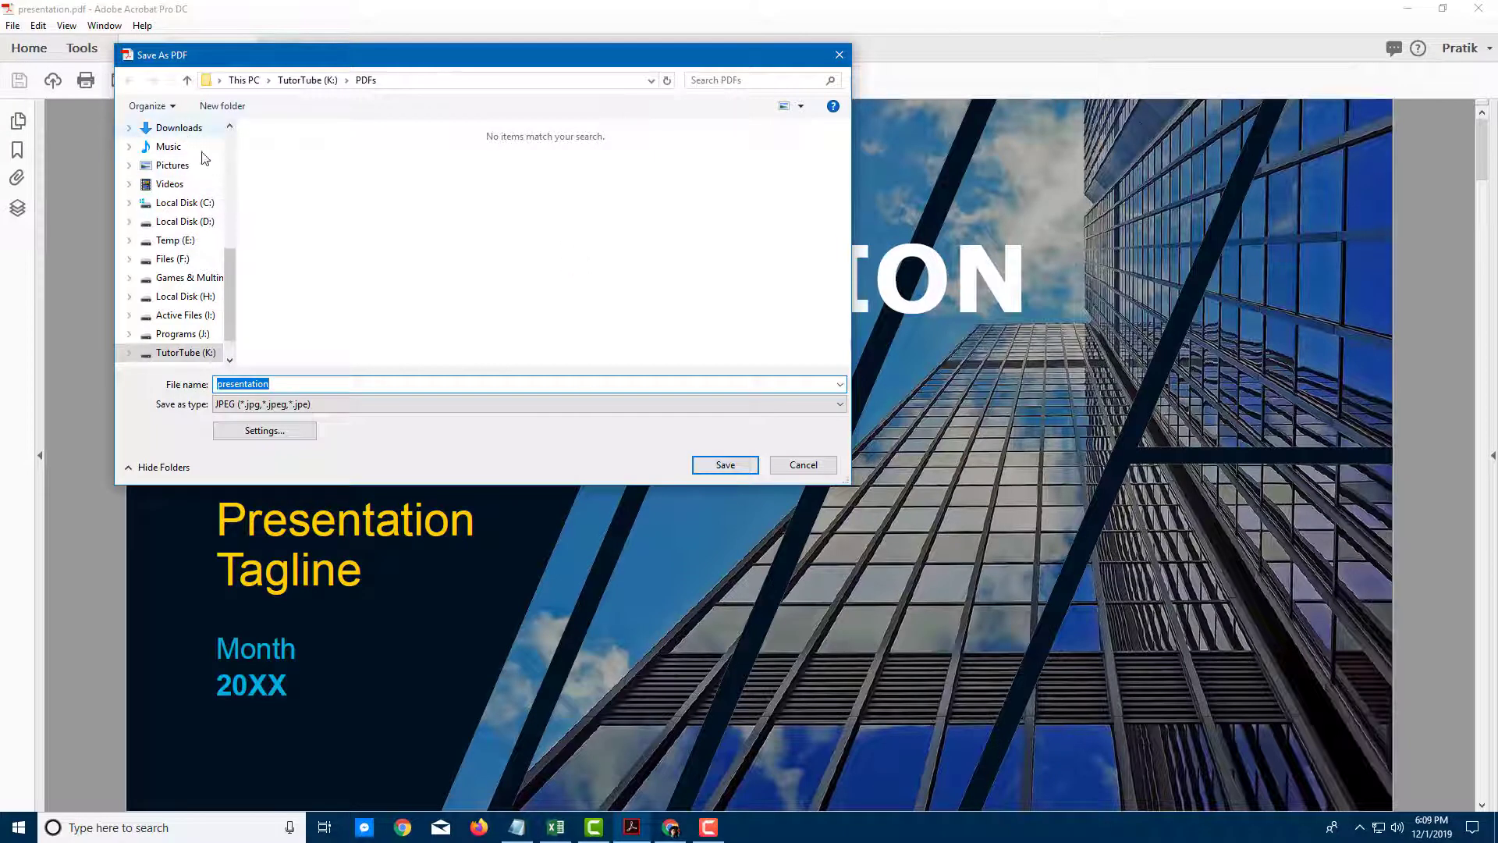
scroll(208, 188, up, 5)
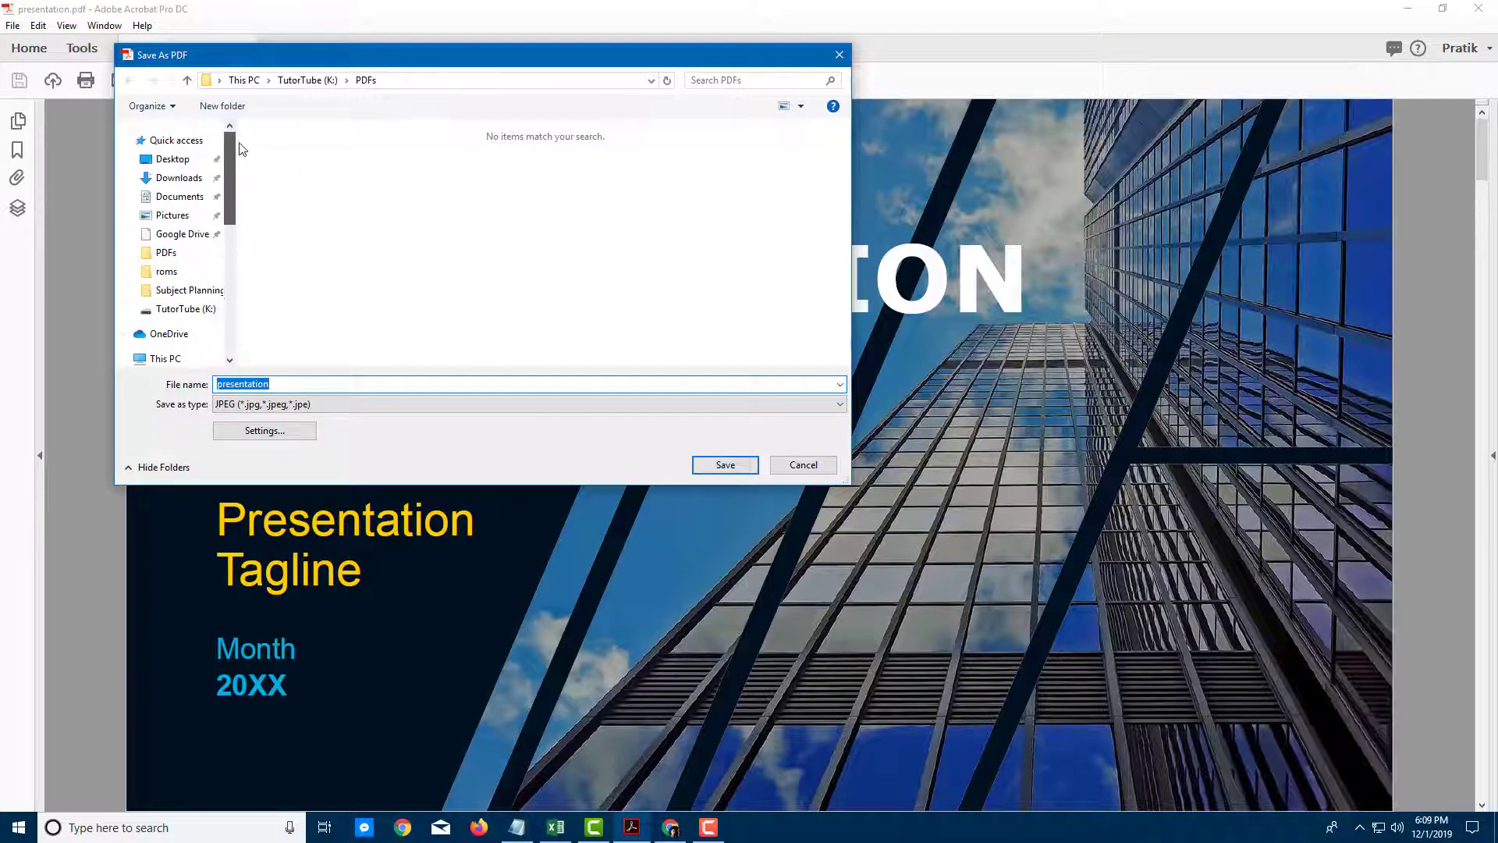
click(194, 160)
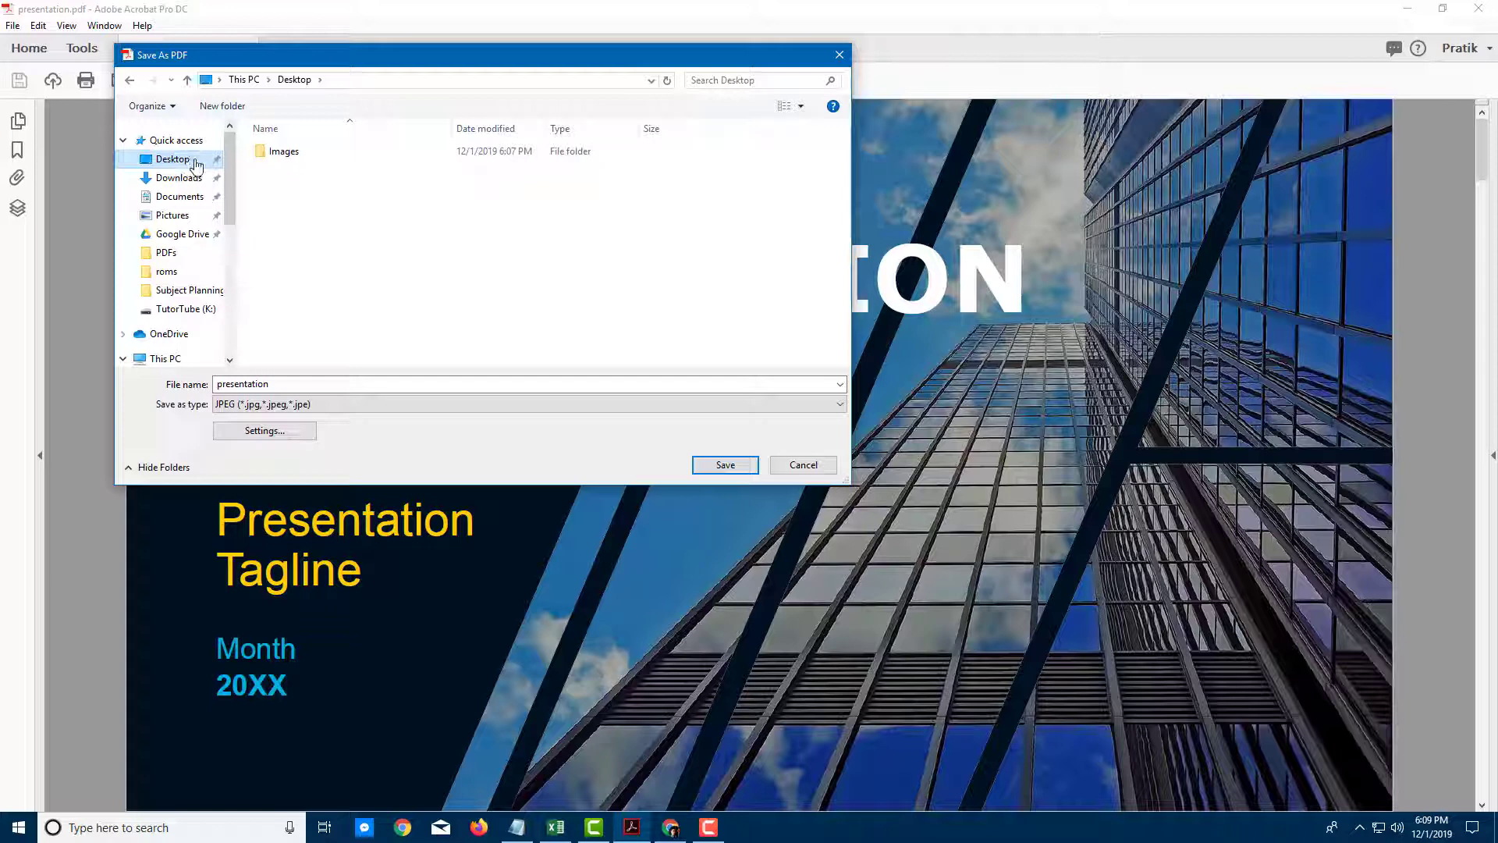
double_click(281, 155)
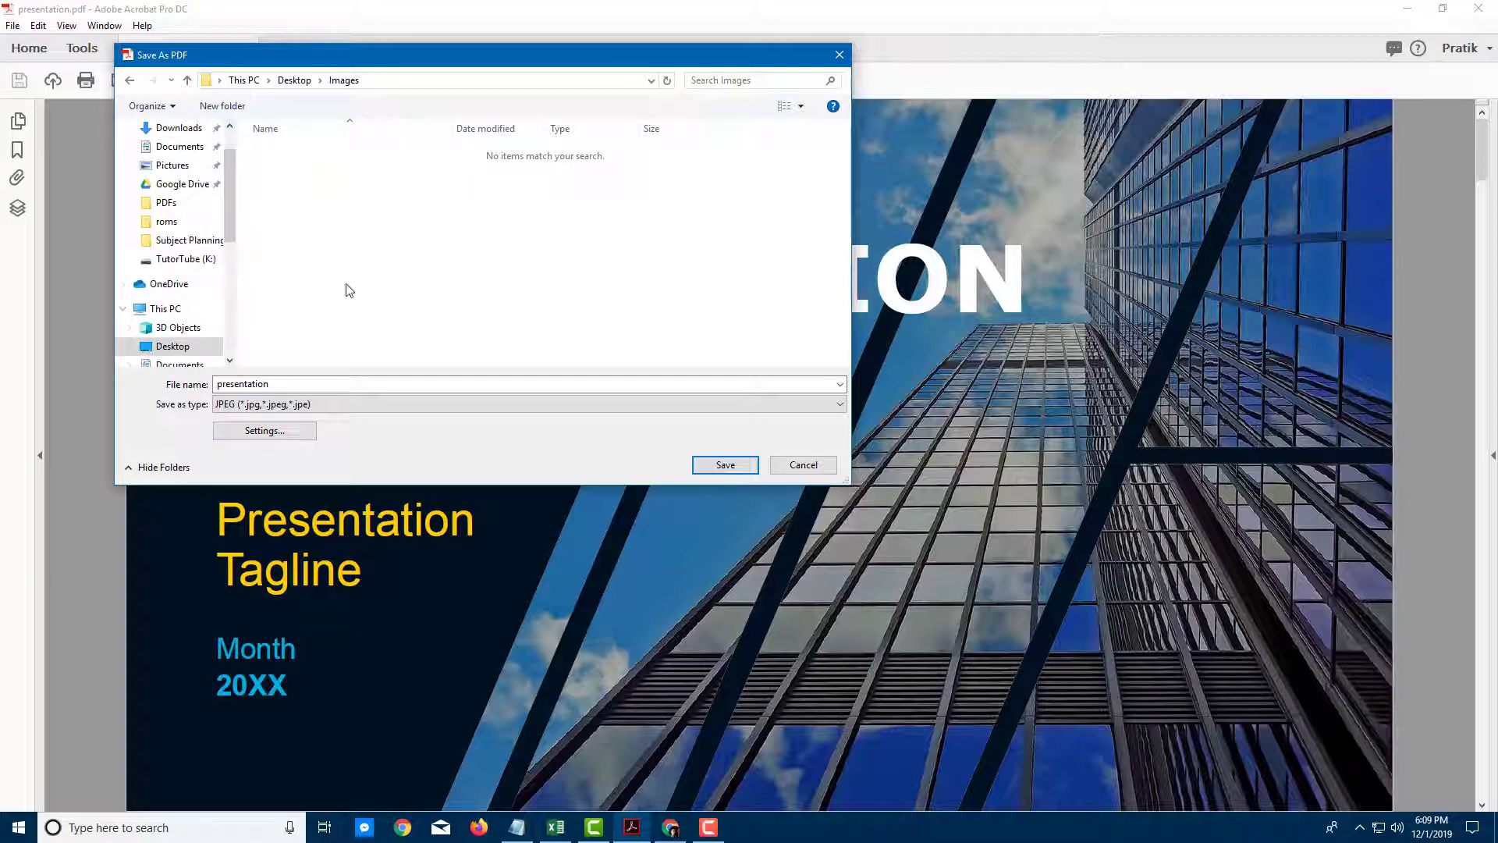
Set Grayscale and Color to JPEG Maximum quality, keeping the Baseline (Standard) format
click(290, 440)
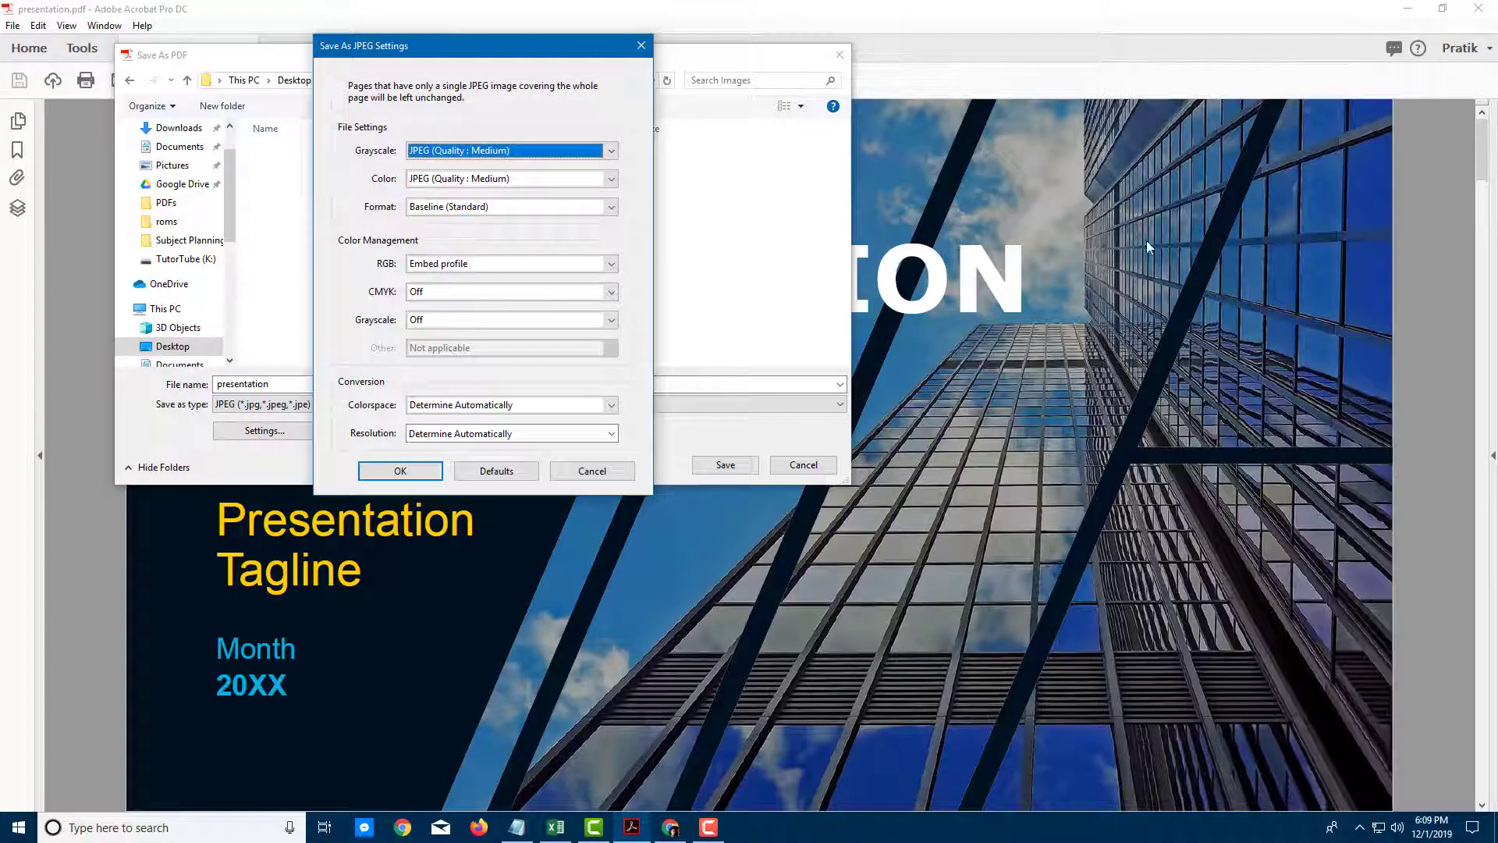
click(602, 154)
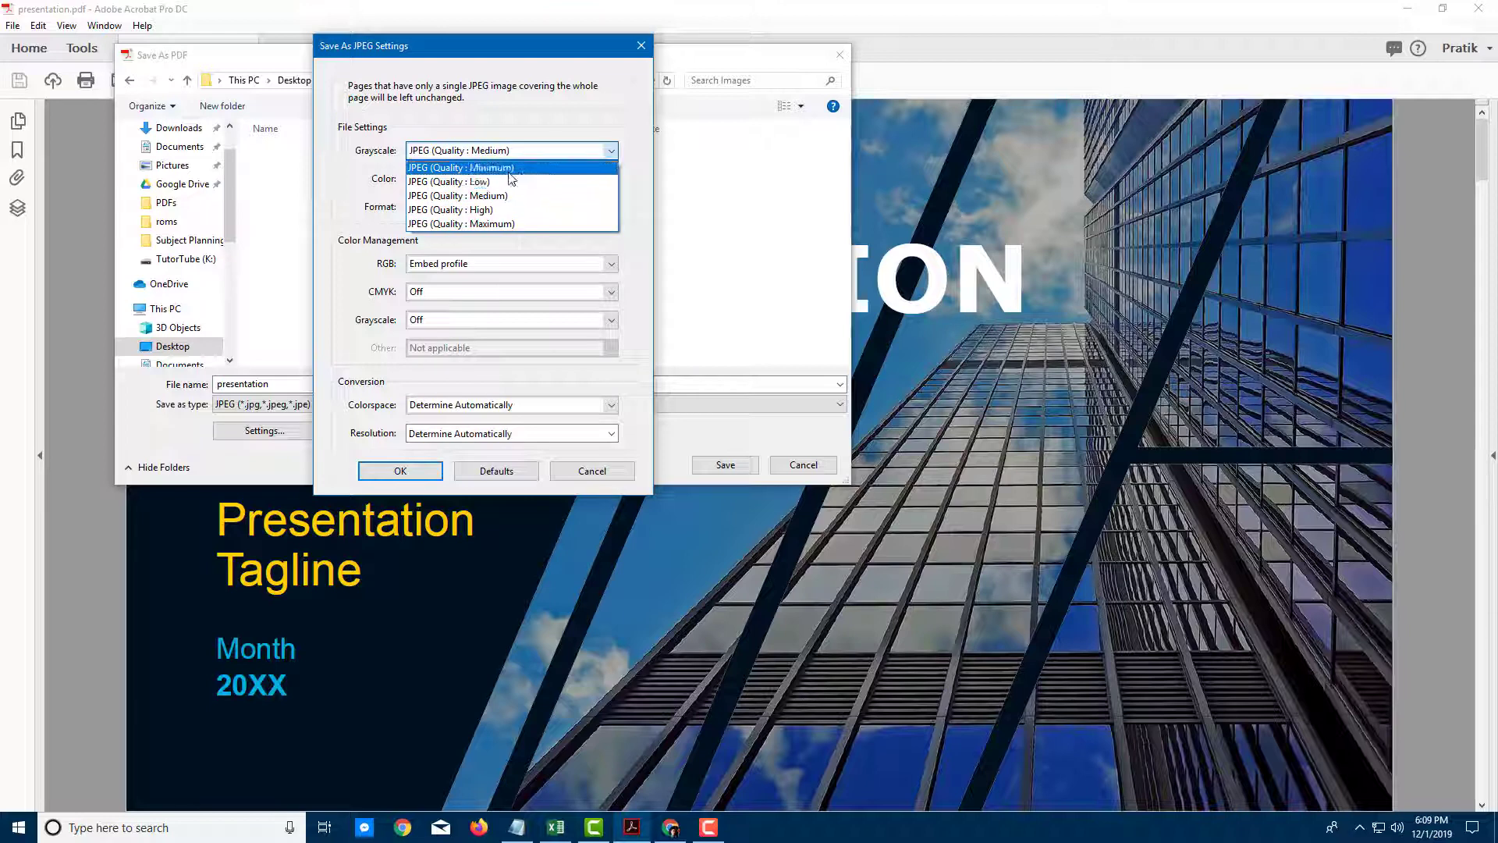
click(491, 227)
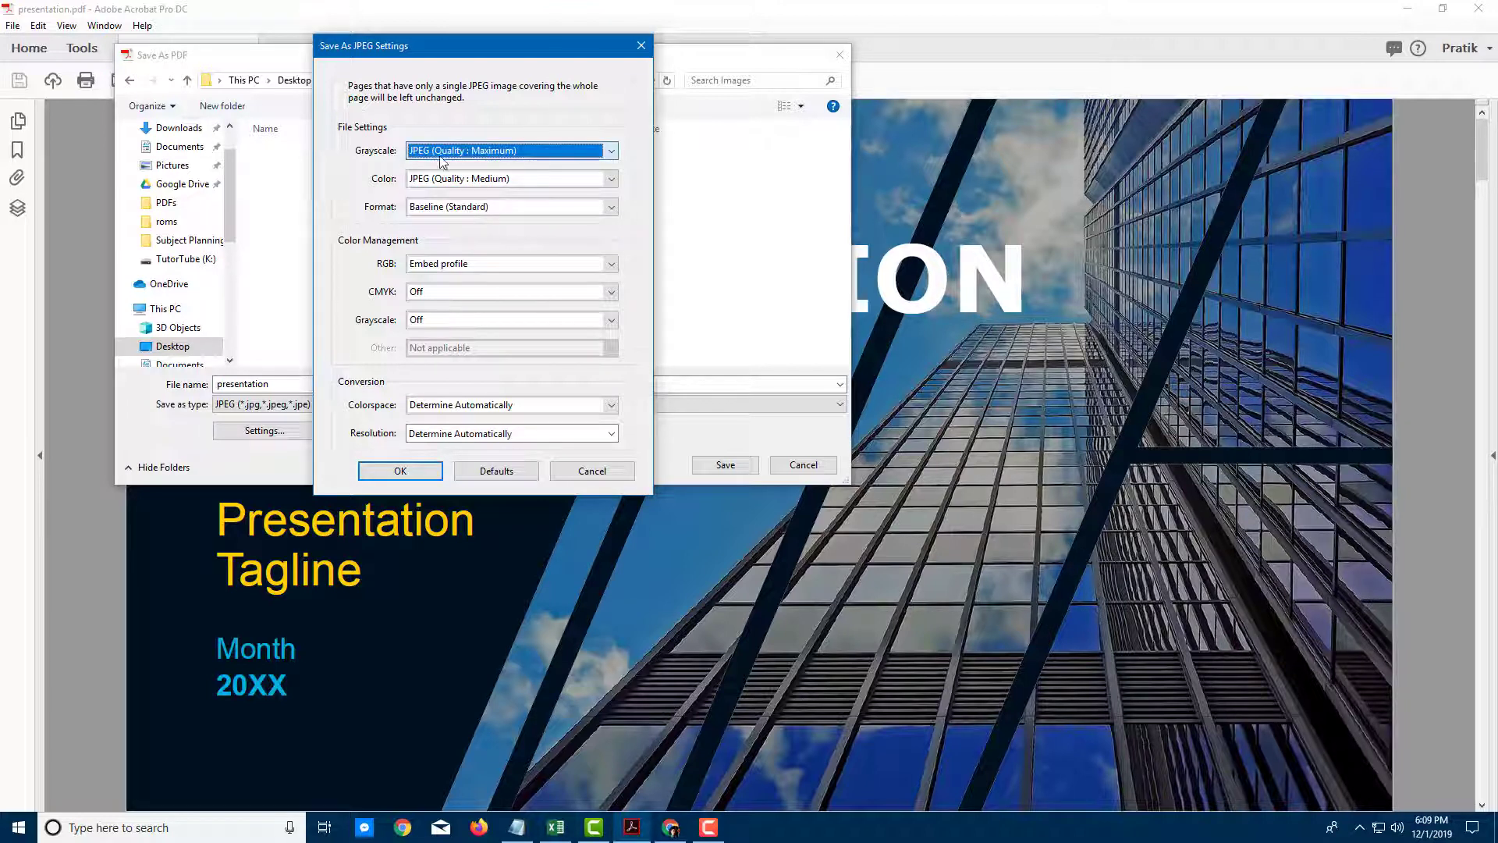
click(506, 187)
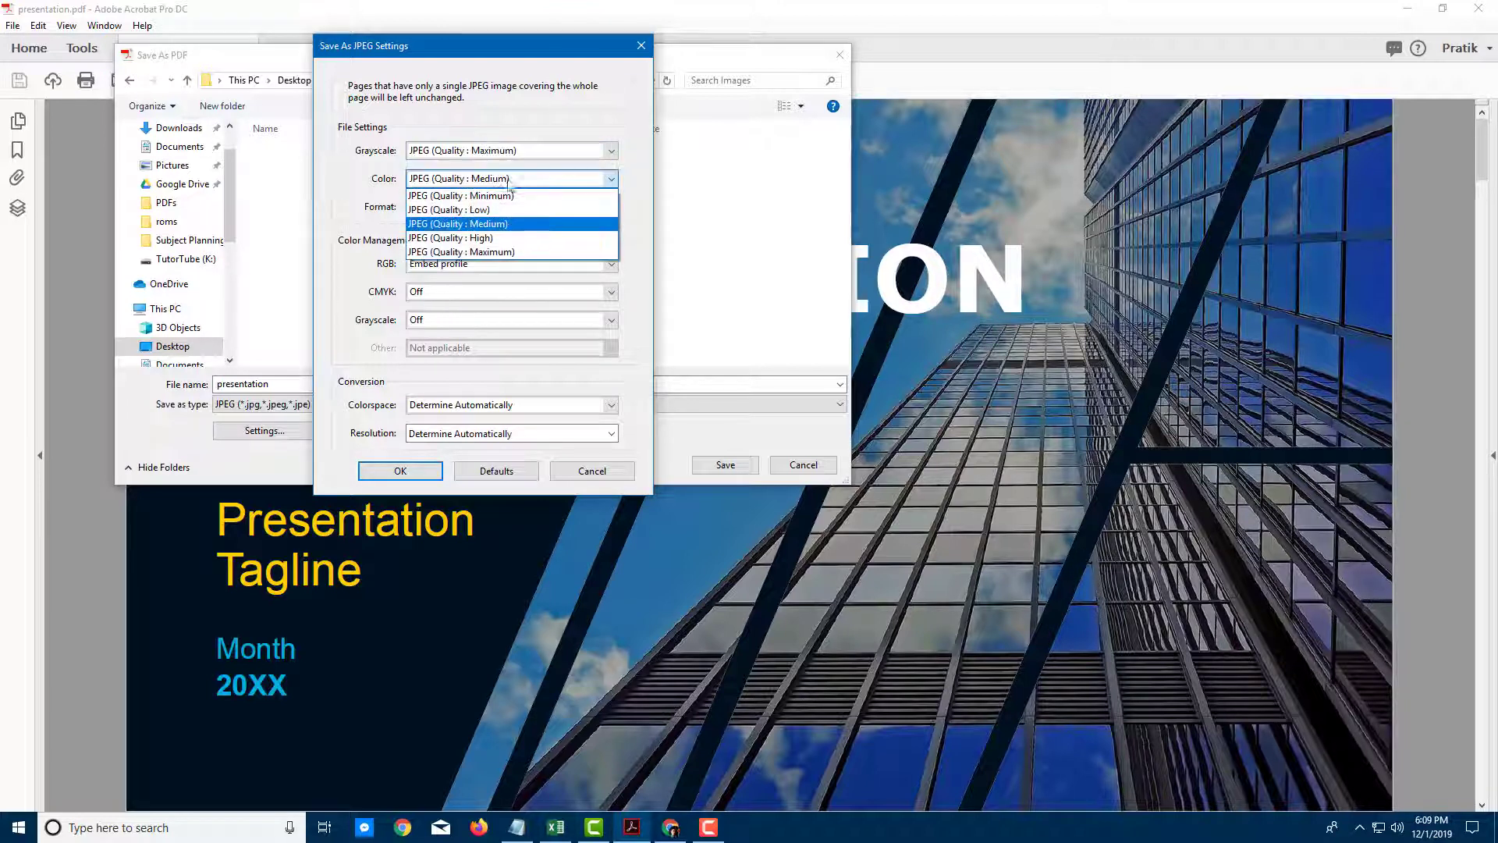
click(496, 255)
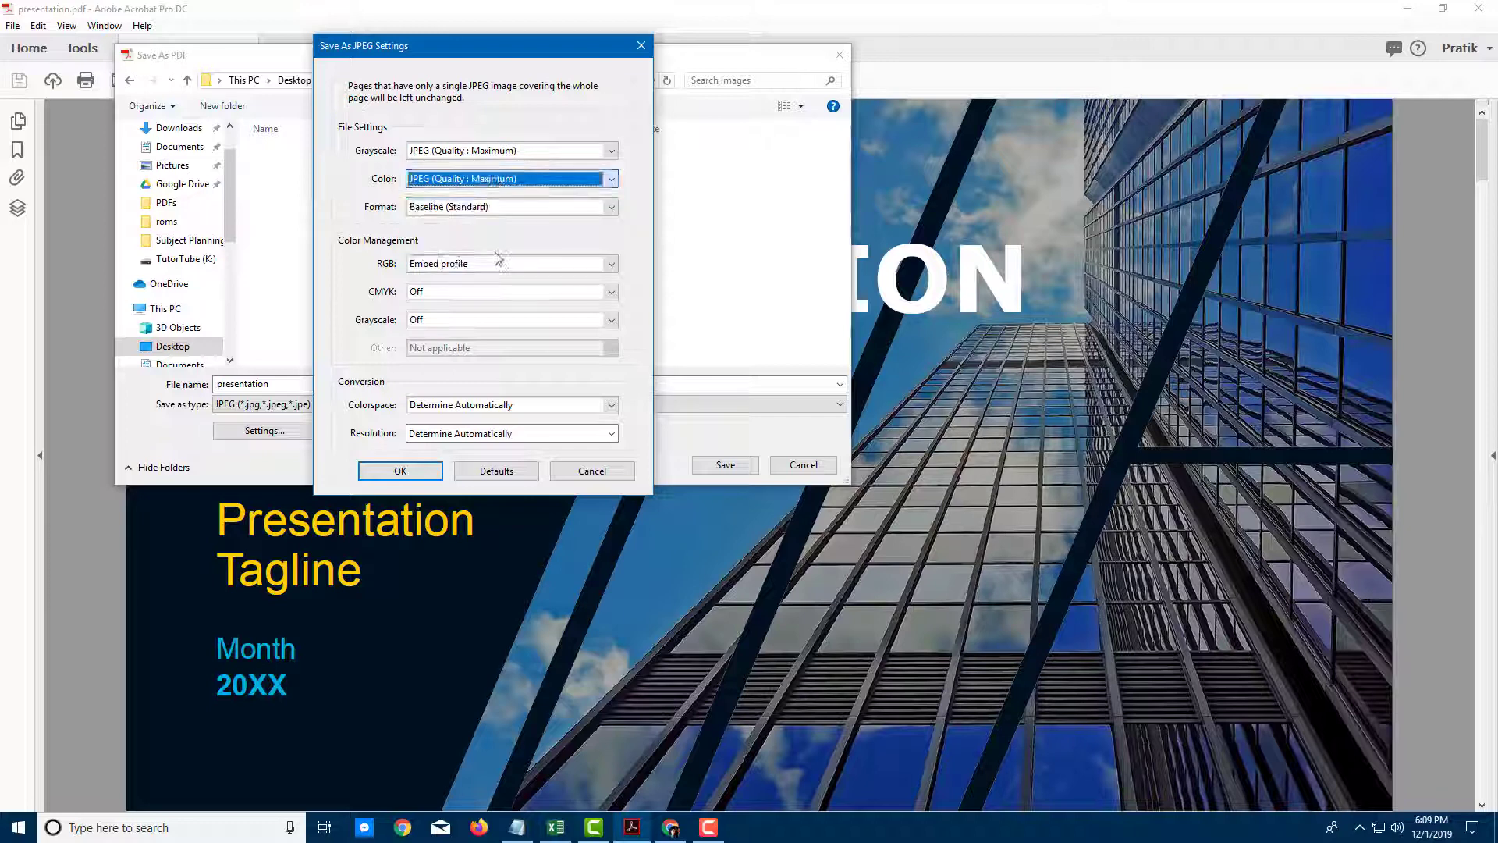
click(610, 208)
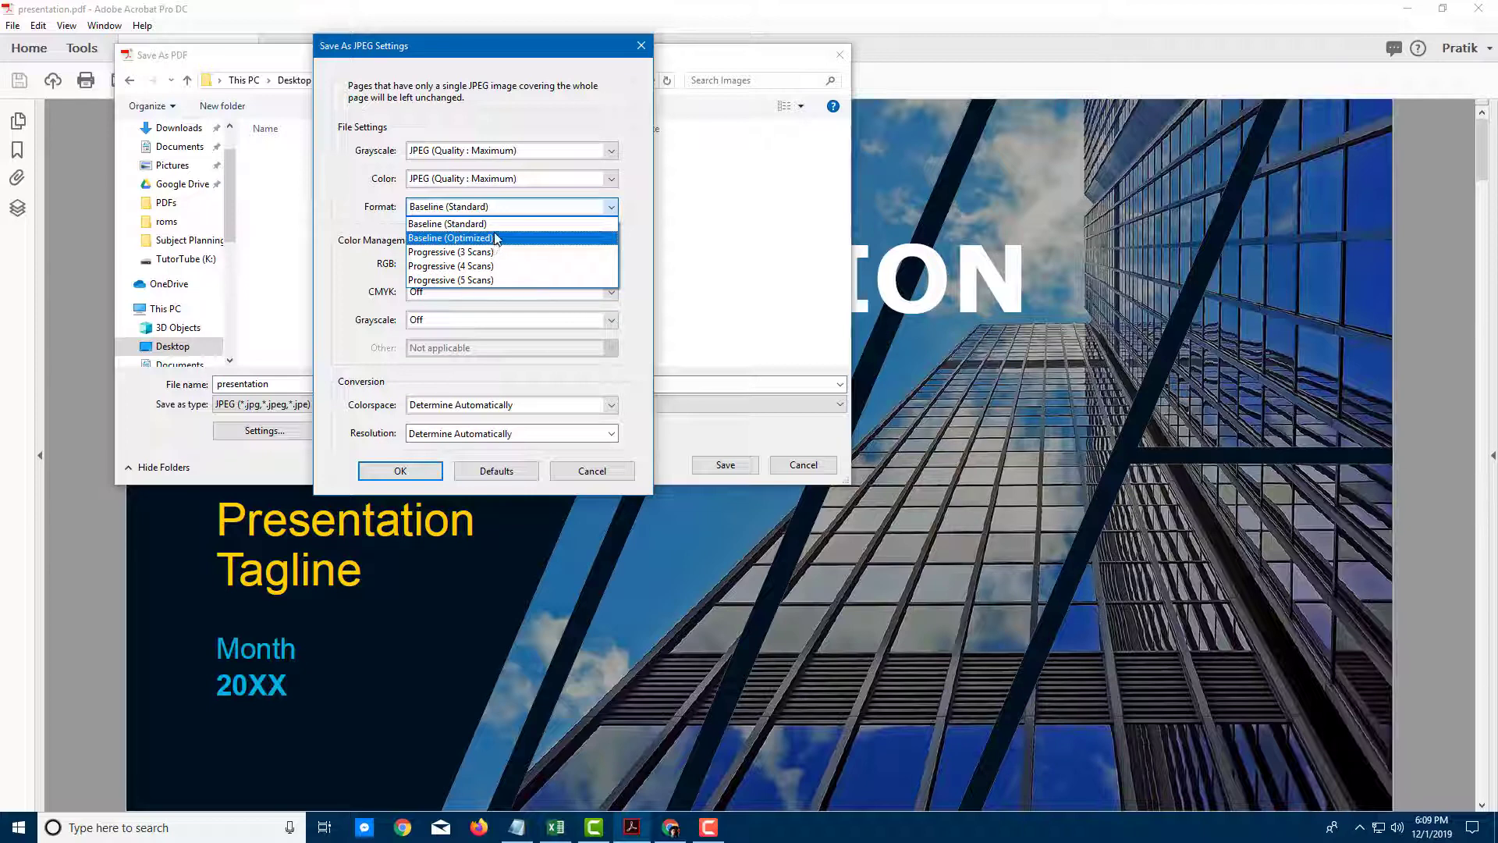
click(474, 223)
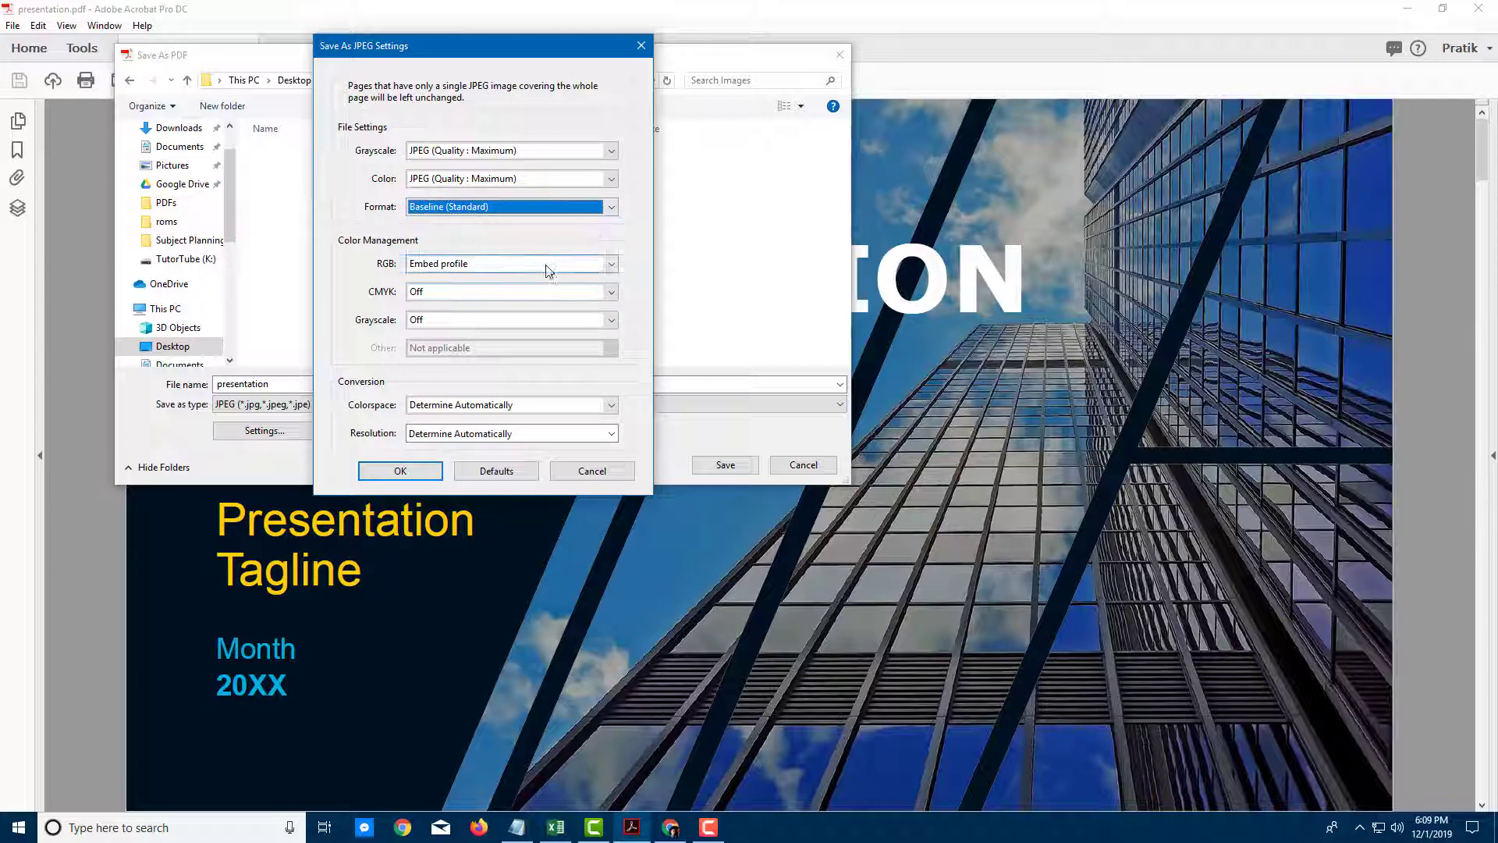
click(506, 272)
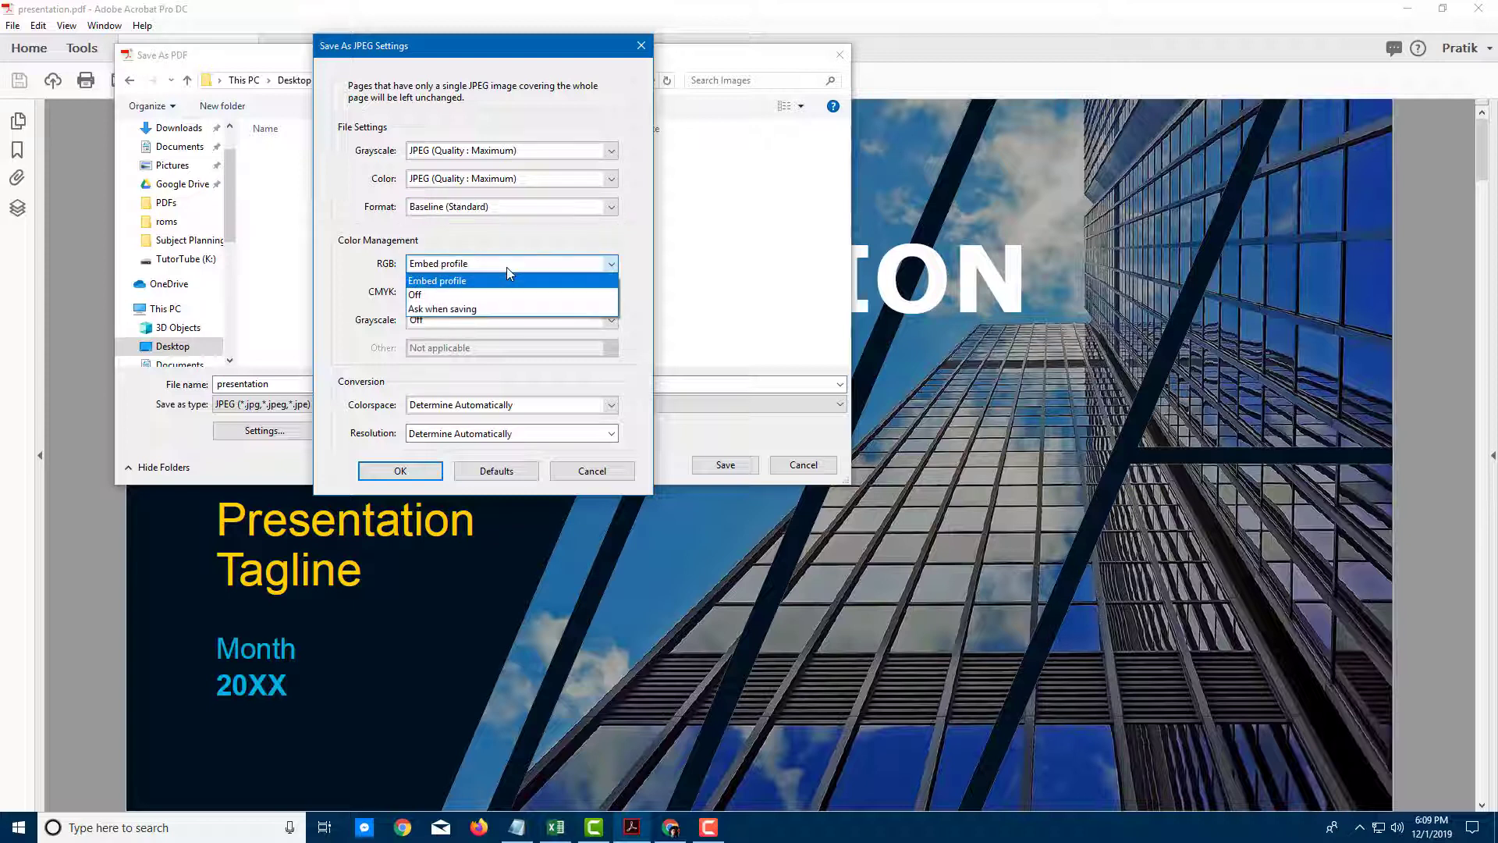
click(485, 296)
click(486, 299)
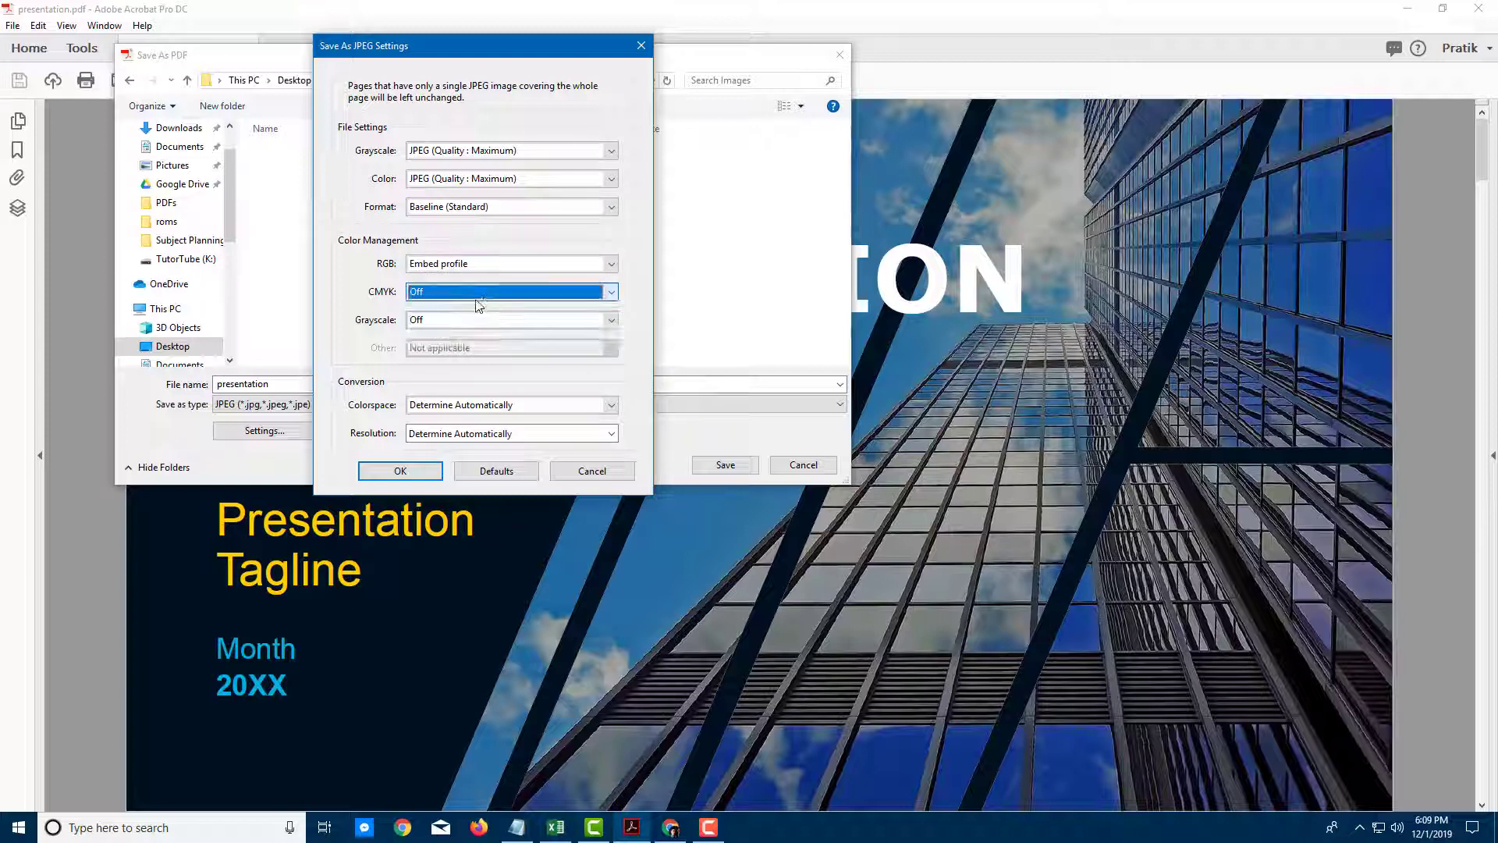
click(509, 326)
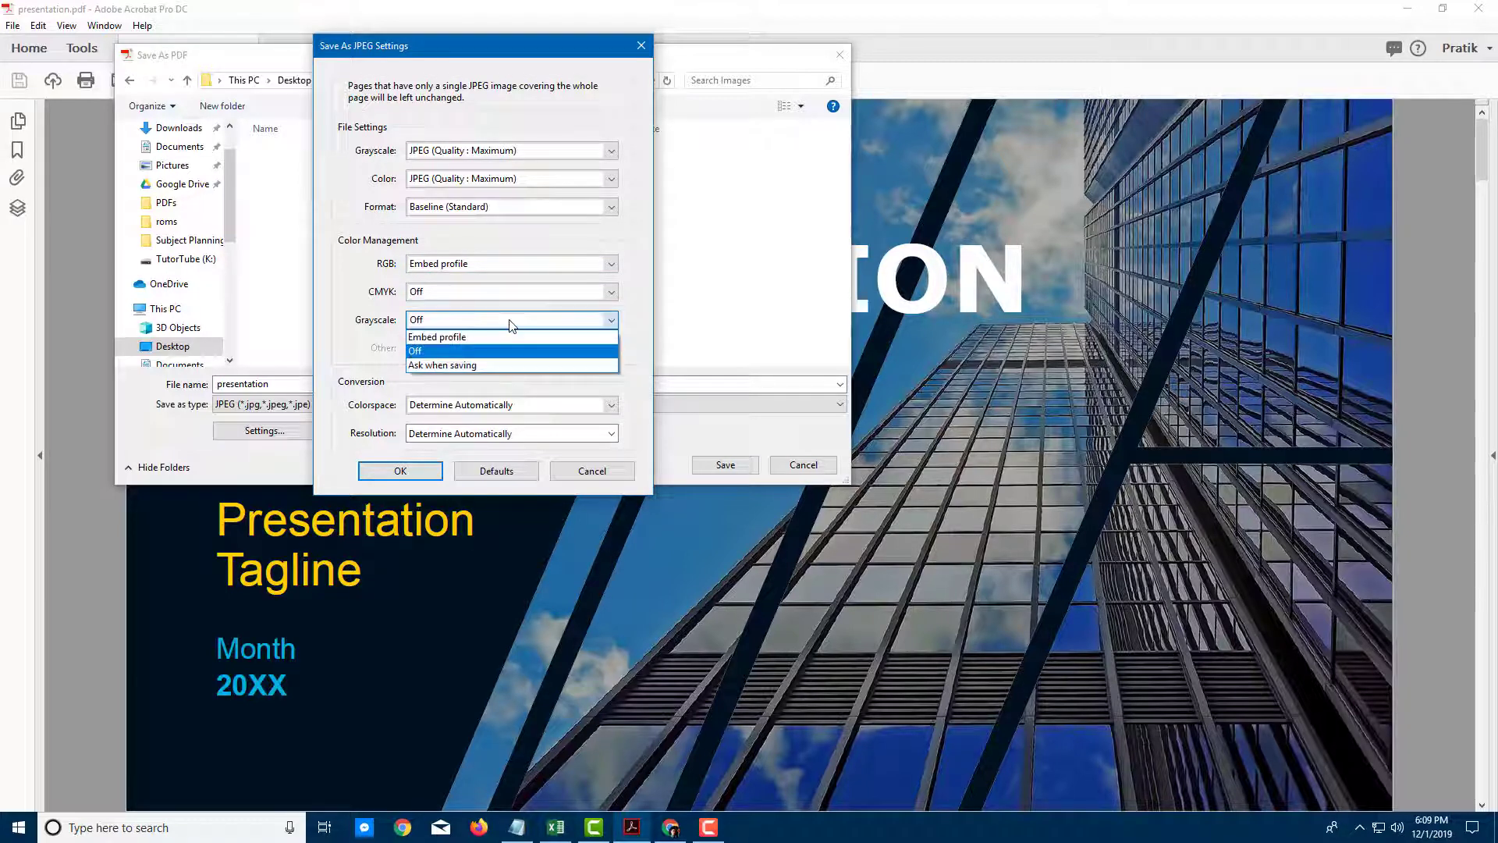
click(386, 319)
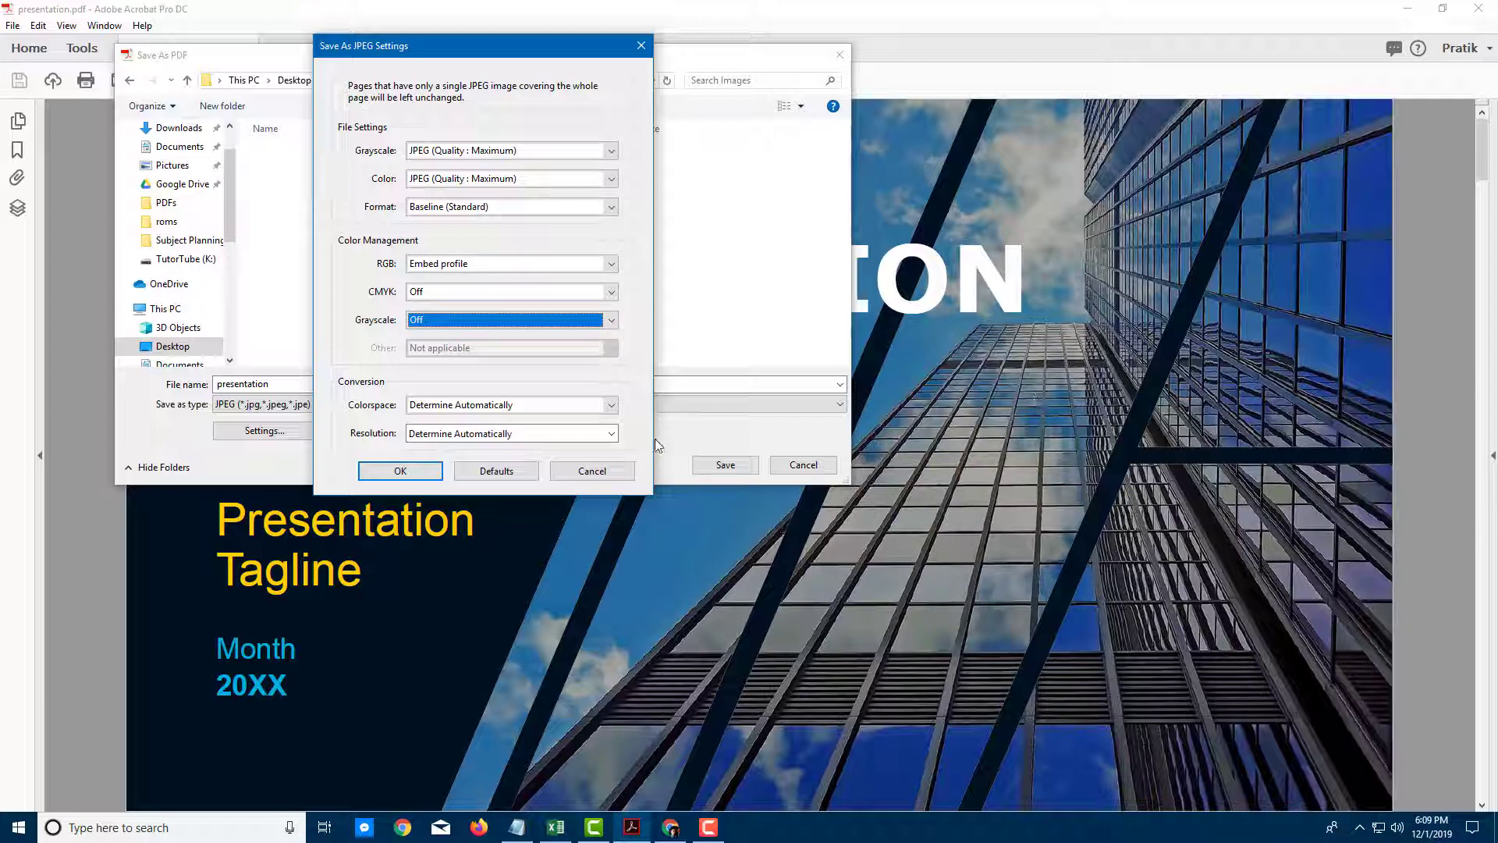
click(526, 407)
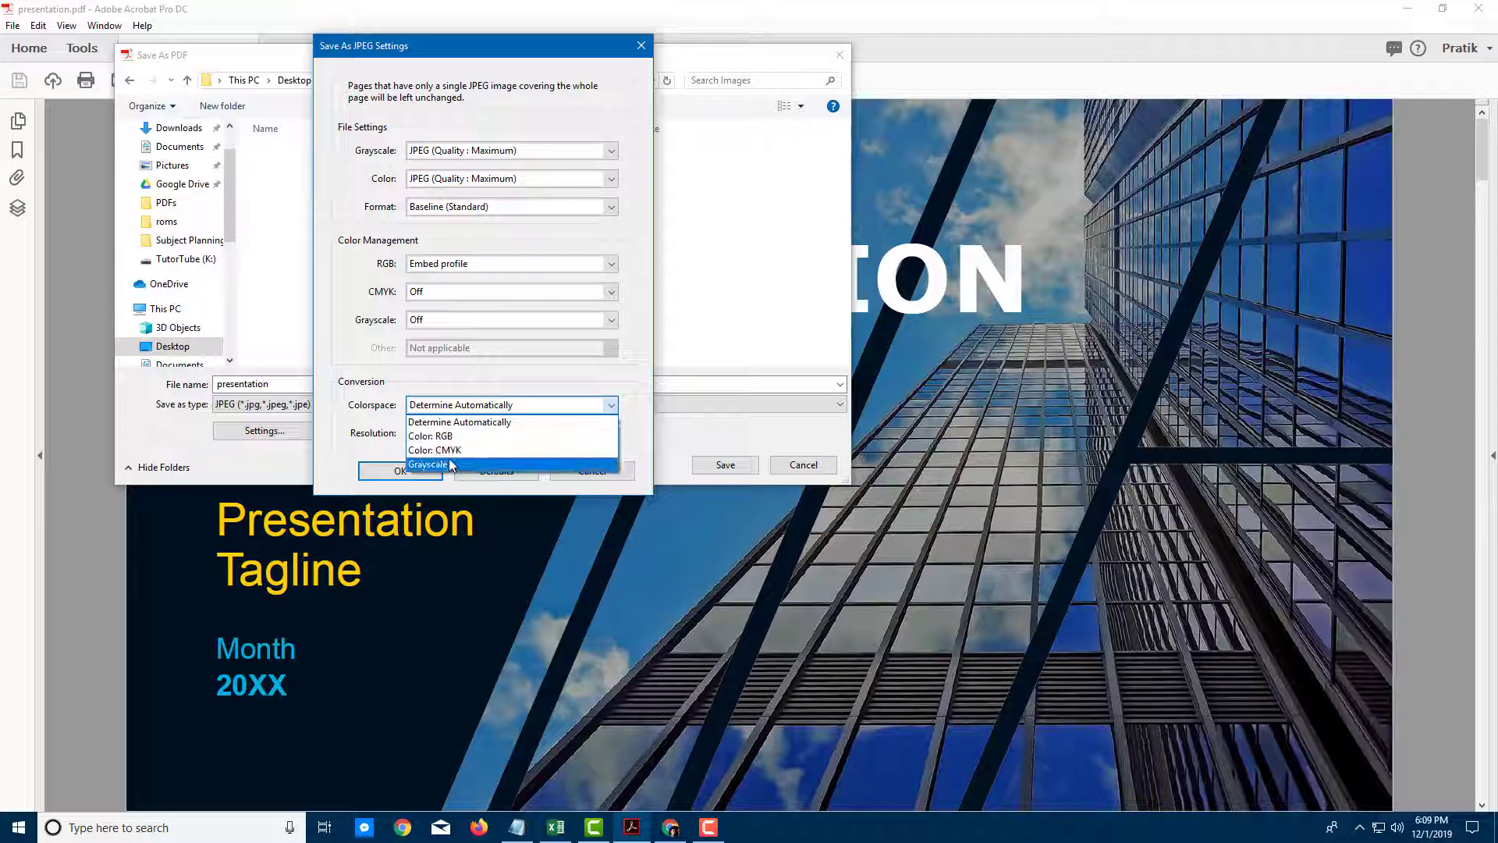
Keep colorspace and resolution at Determine Automatically, confirm, and save the 11 page JPEGs
click(398, 462)
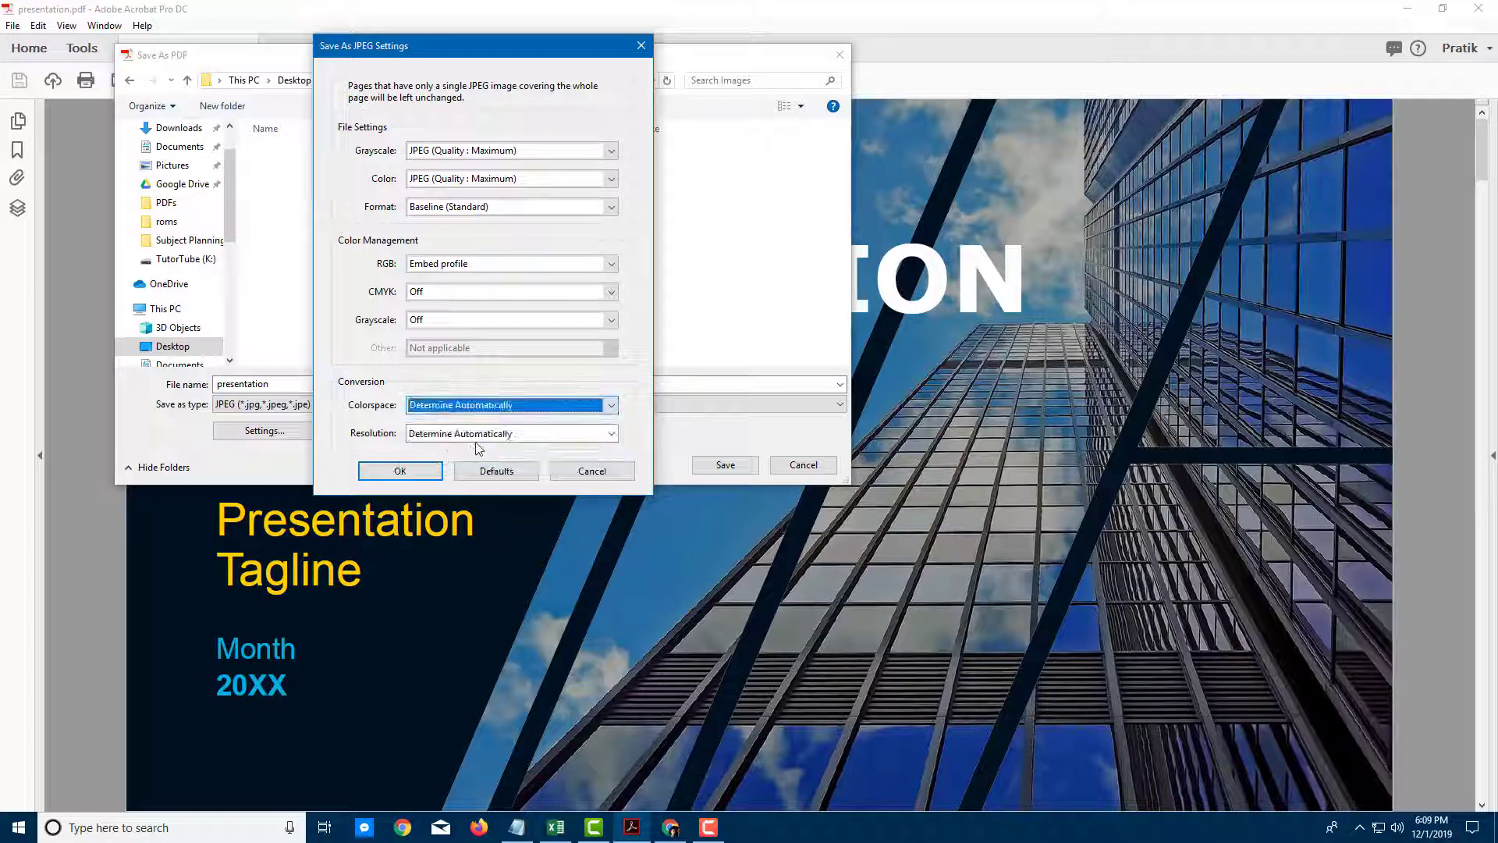
key(Tab)
click(610, 440)
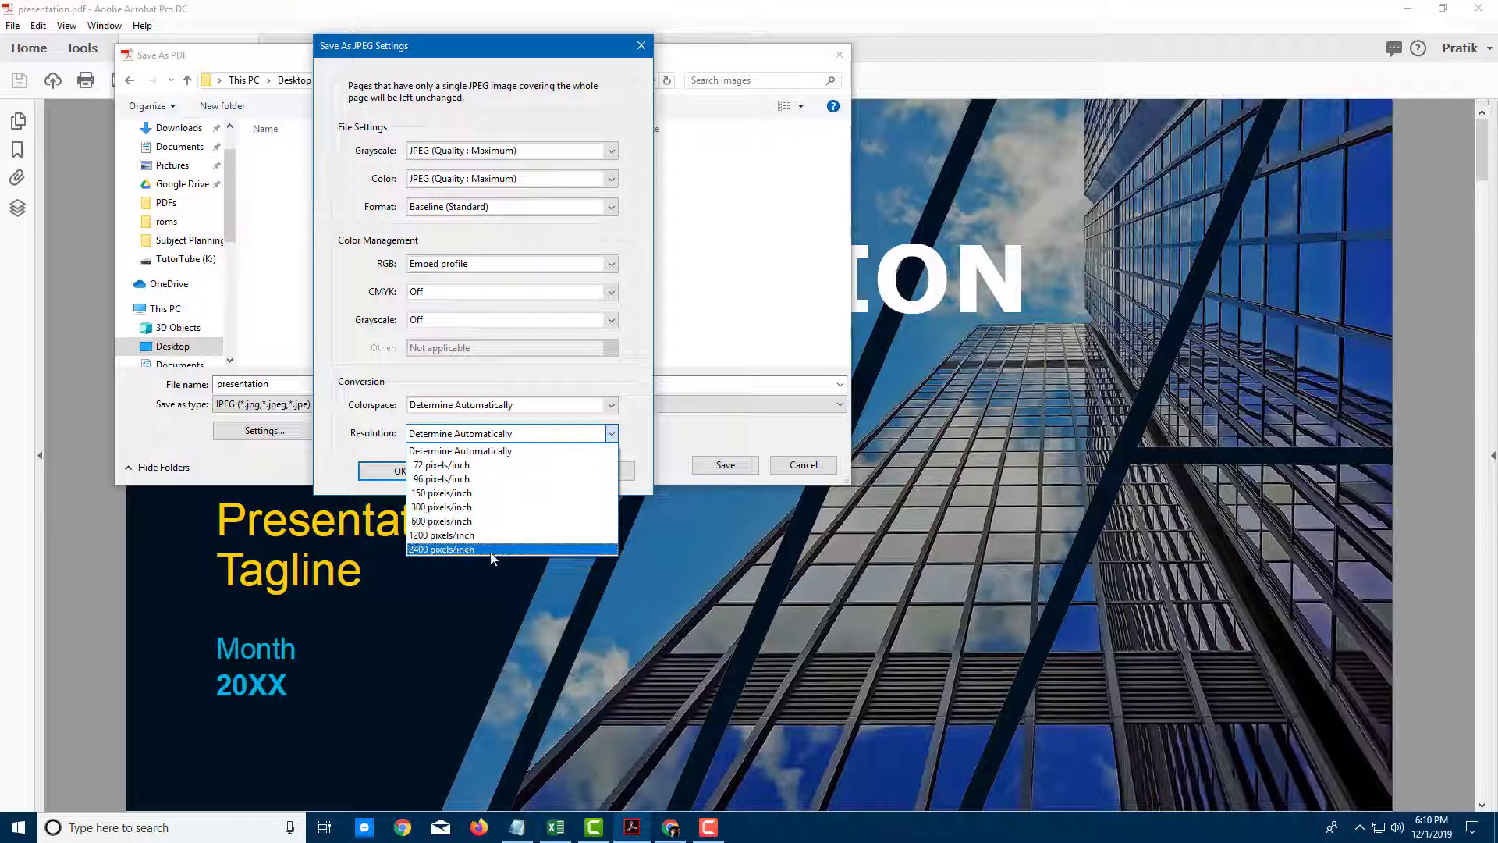
click(460, 450)
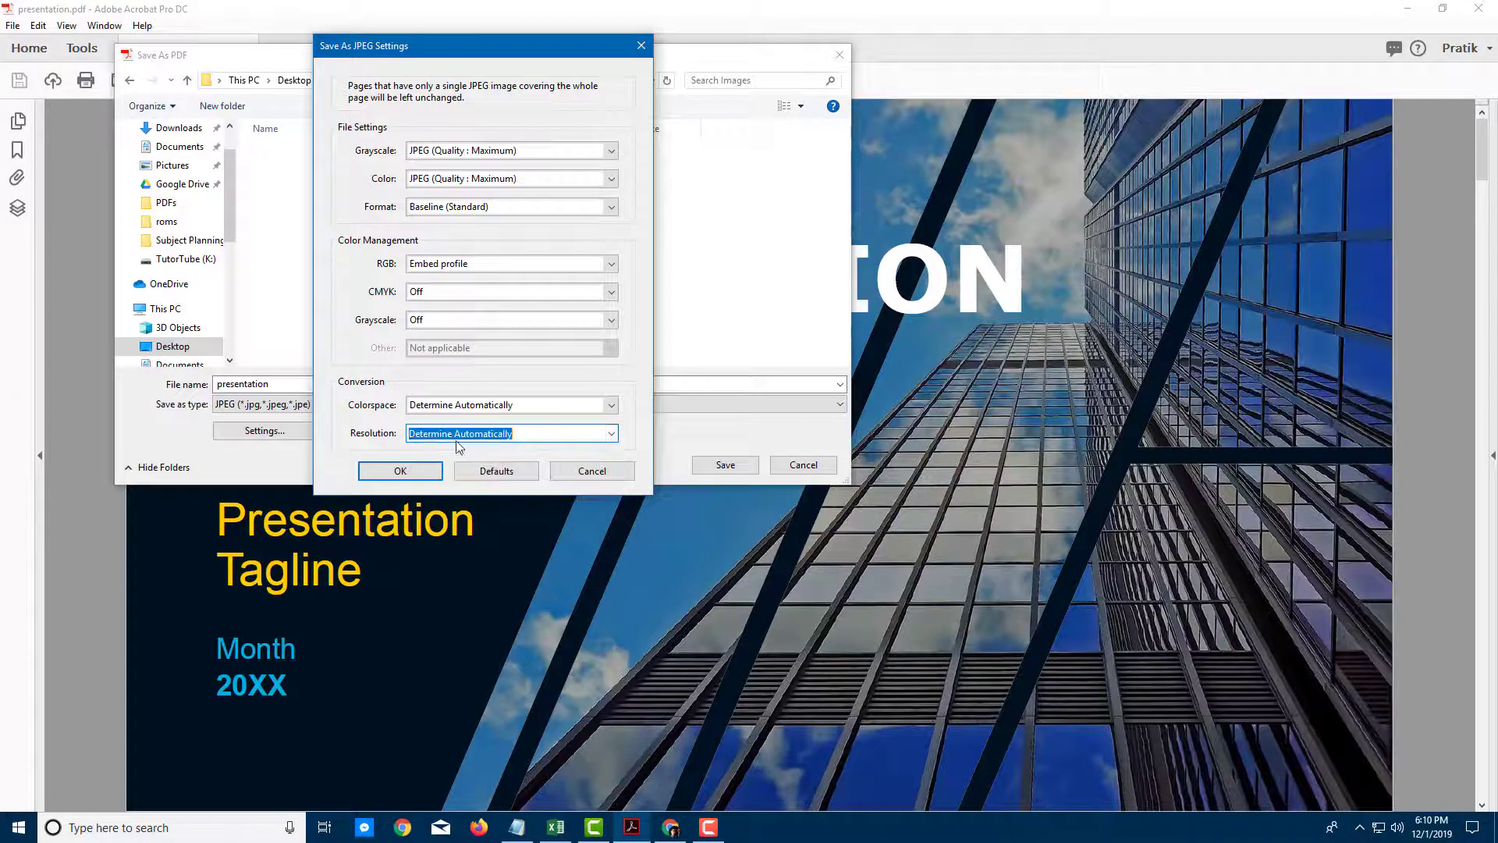
click(518, 435)
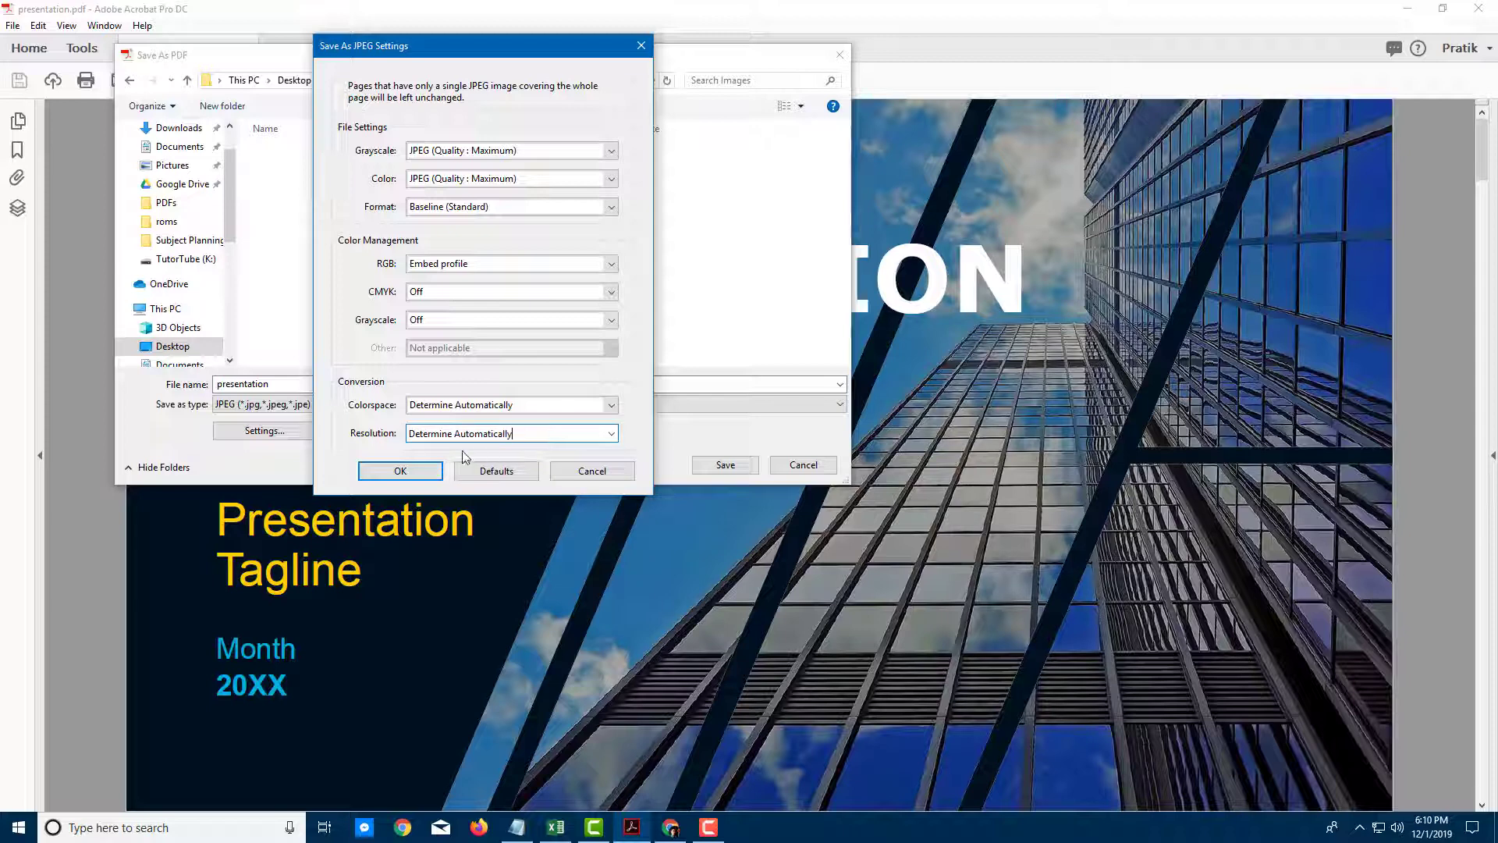
click(426, 473)
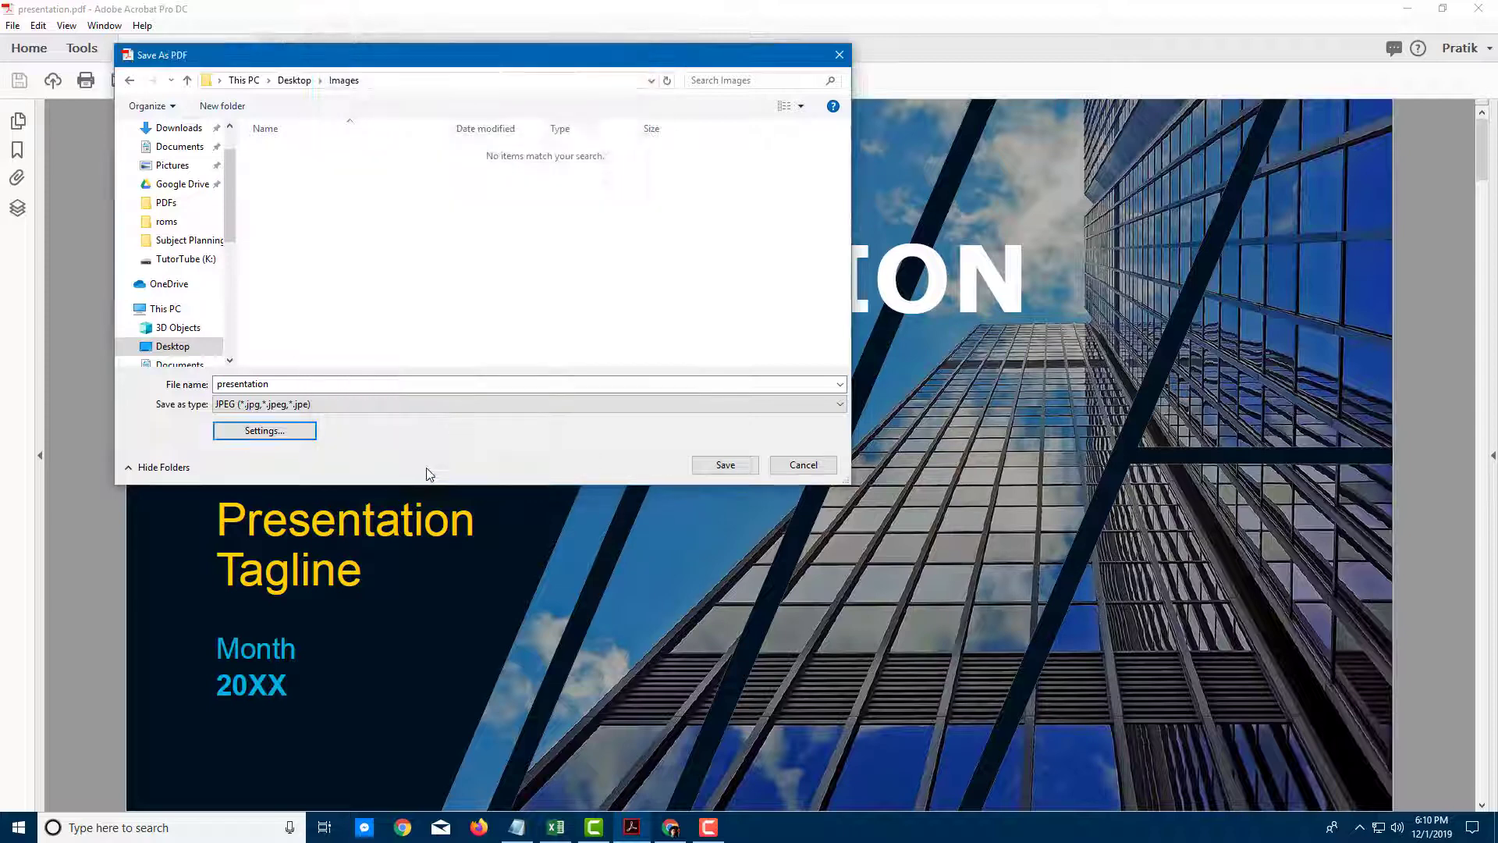
click(719, 466)
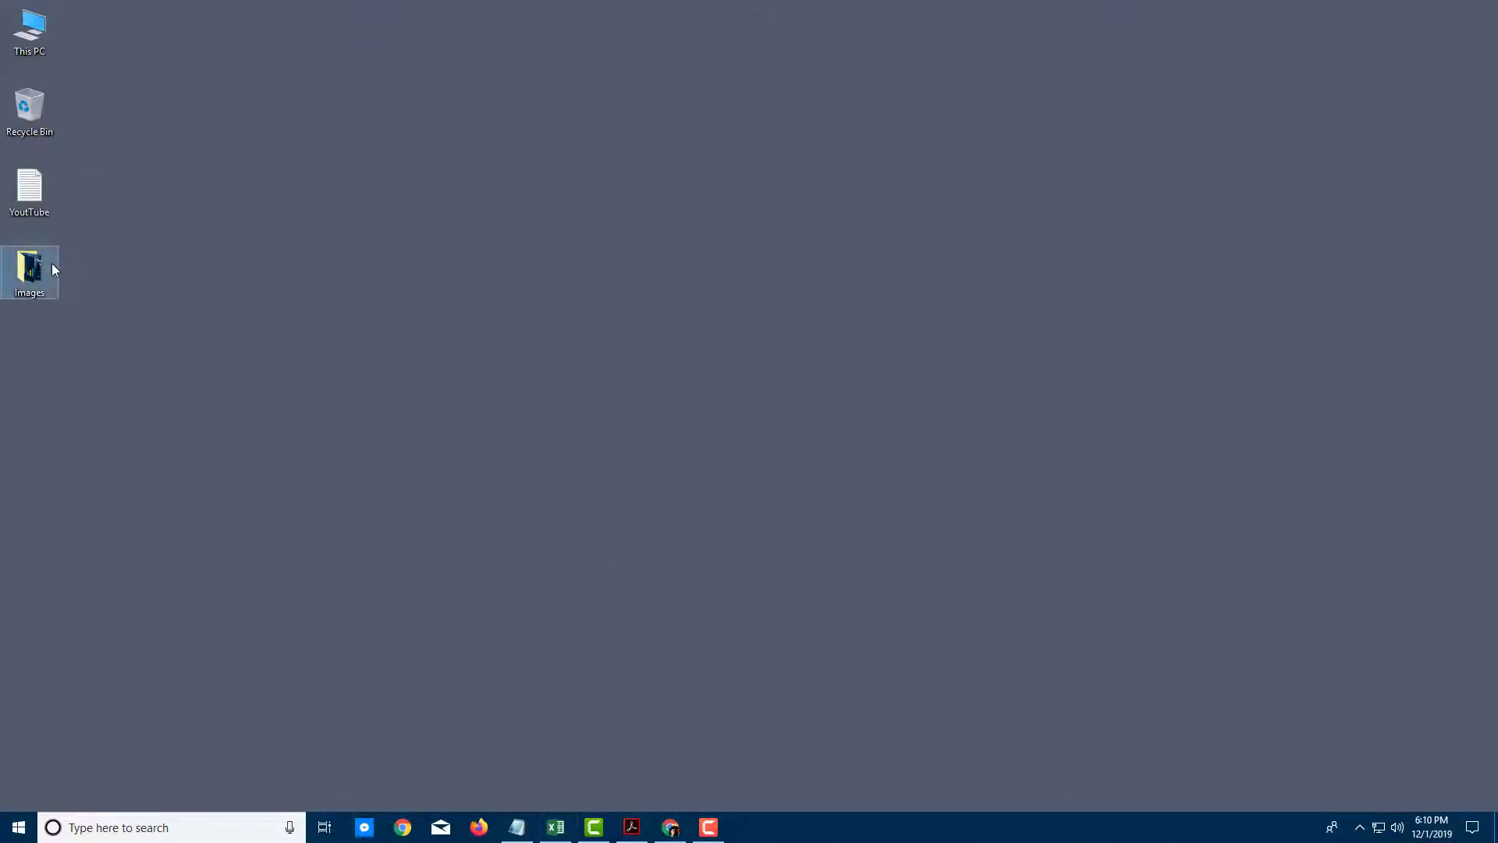
Open the desktop Images folder and select the first exported page image
double_click(51, 267)
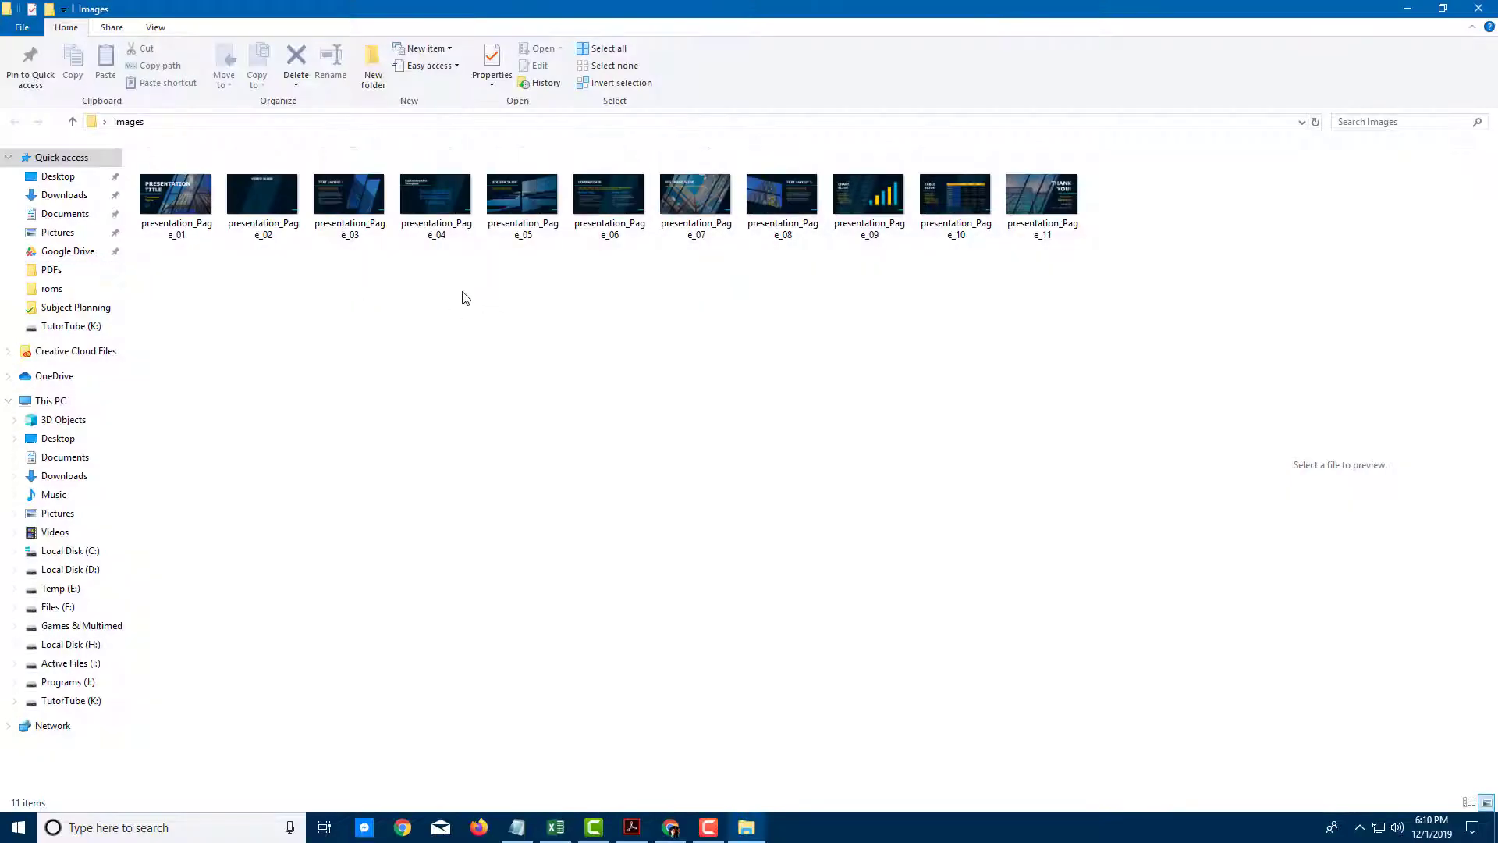
click(186, 202)
Zoom into presentation_Page_06 in Photos, close Photos, and return to the Acrobat PDF
double_click(624, 197)
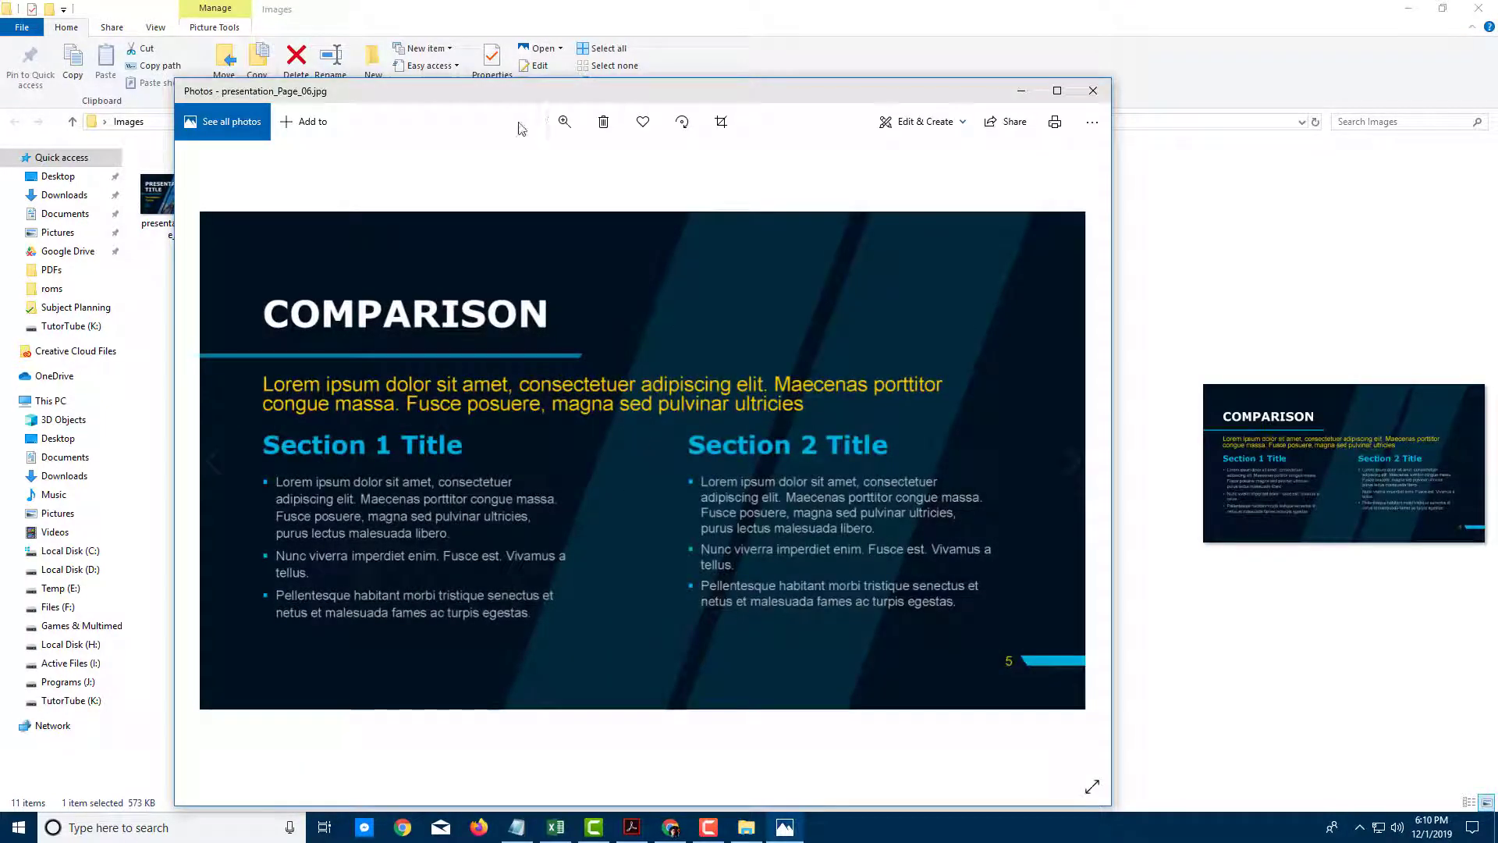
click(563, 120)
drag(498, 157, 551, 156)
scroll(808, 252, up, 2)
scroll(703, 352, up, 2)
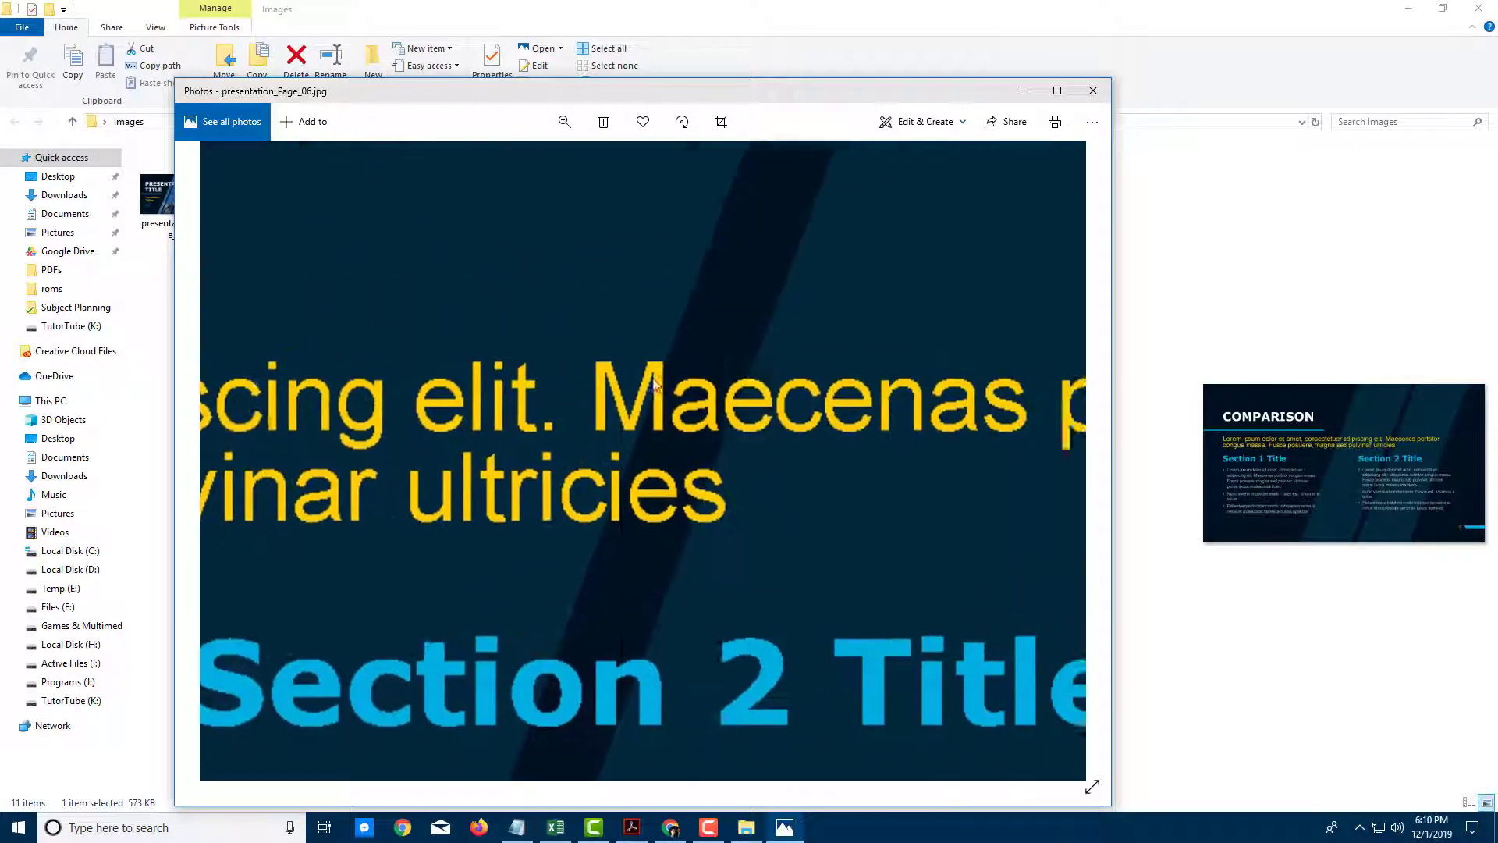
scroll(660, 340, down, 2)
scroll(645, 328, down, 2)
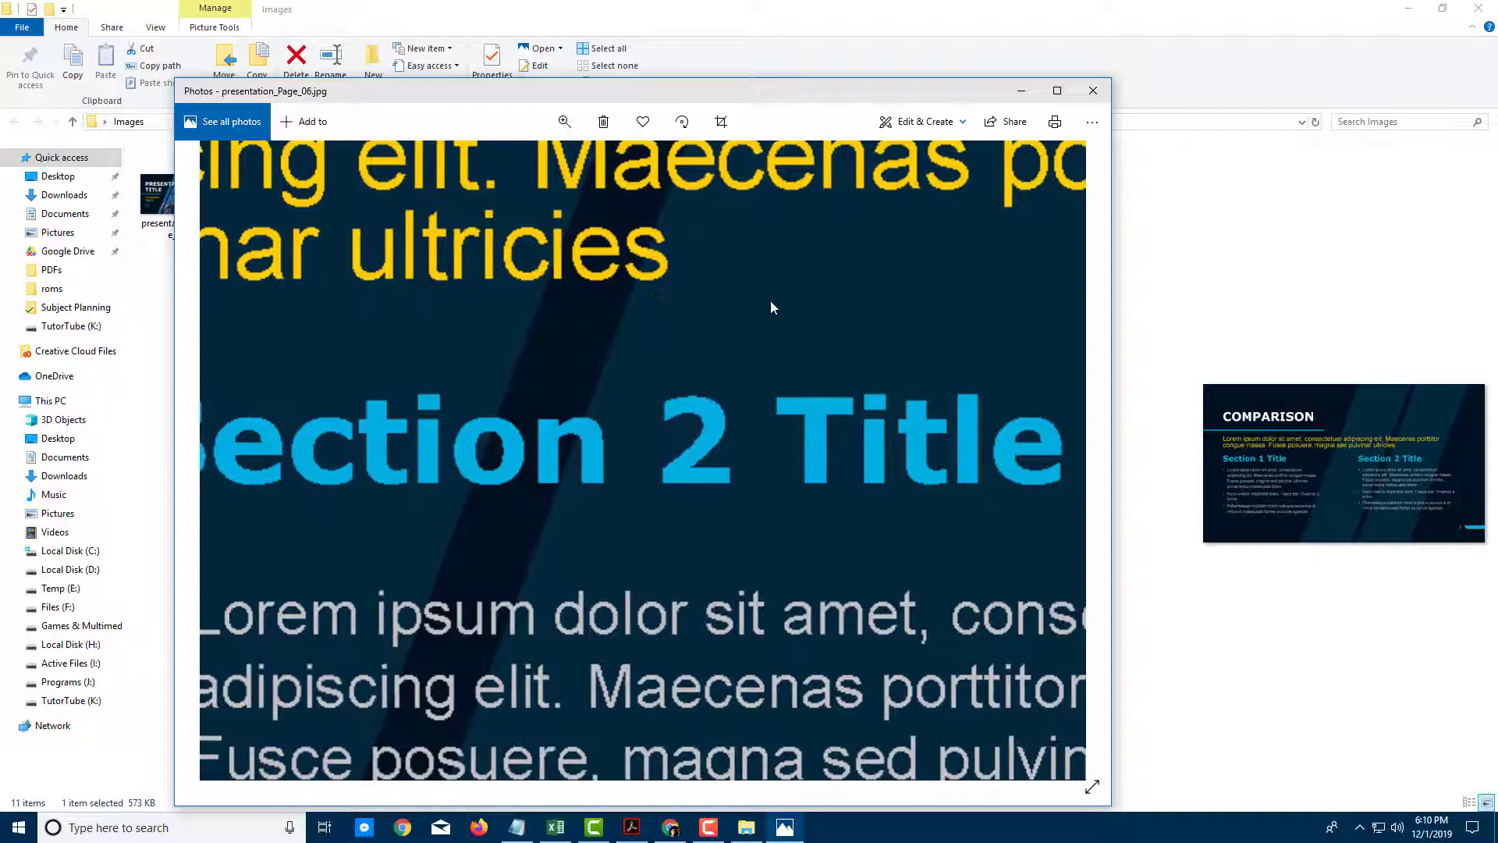
click(1094, 93)
click(633, 825)
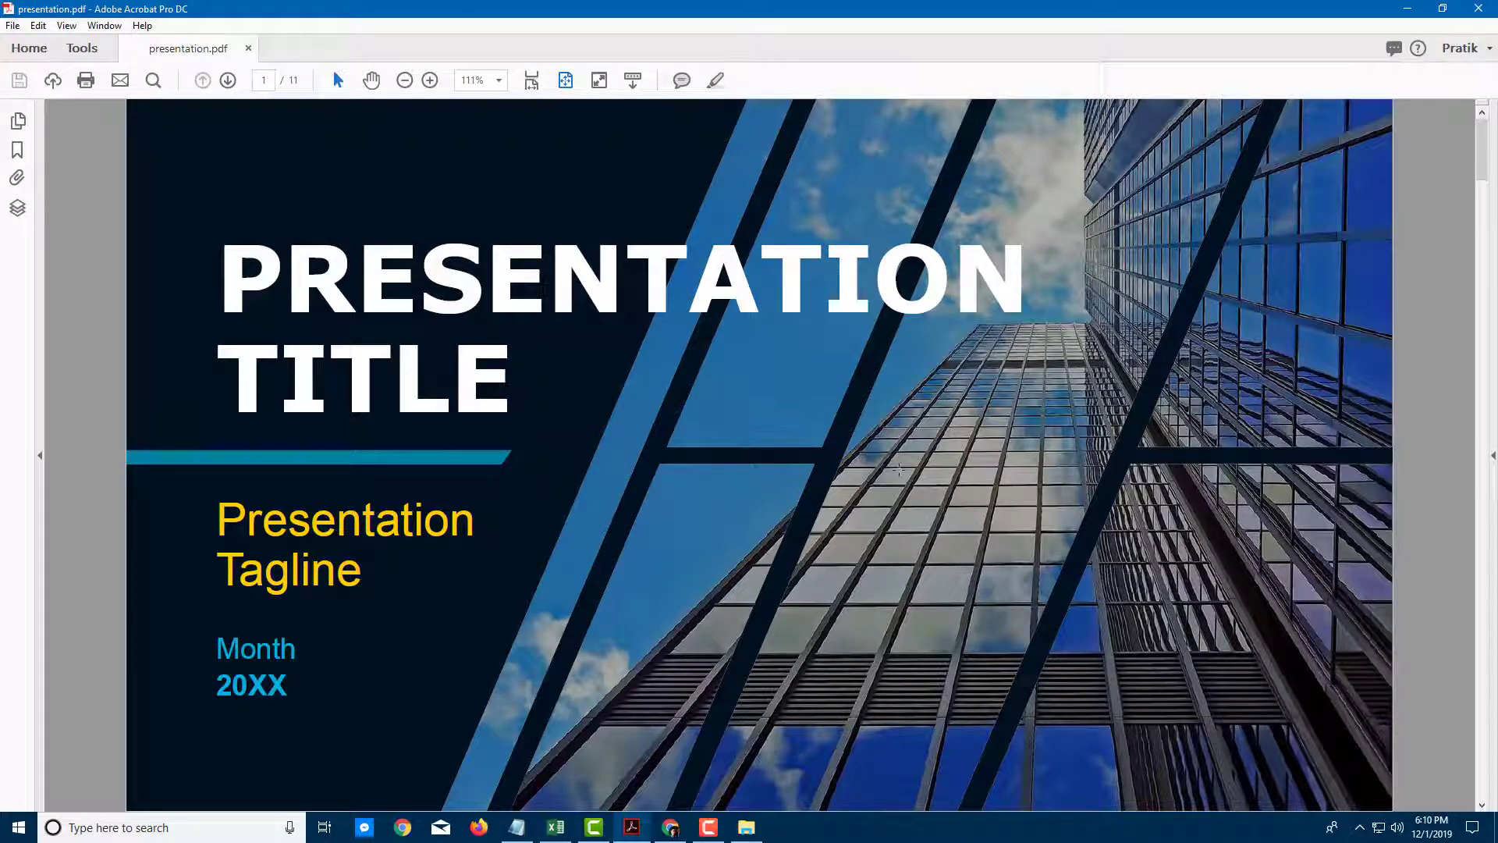
Bring up the Acrobat Tools pane beside the presentation's title page
key(F10)
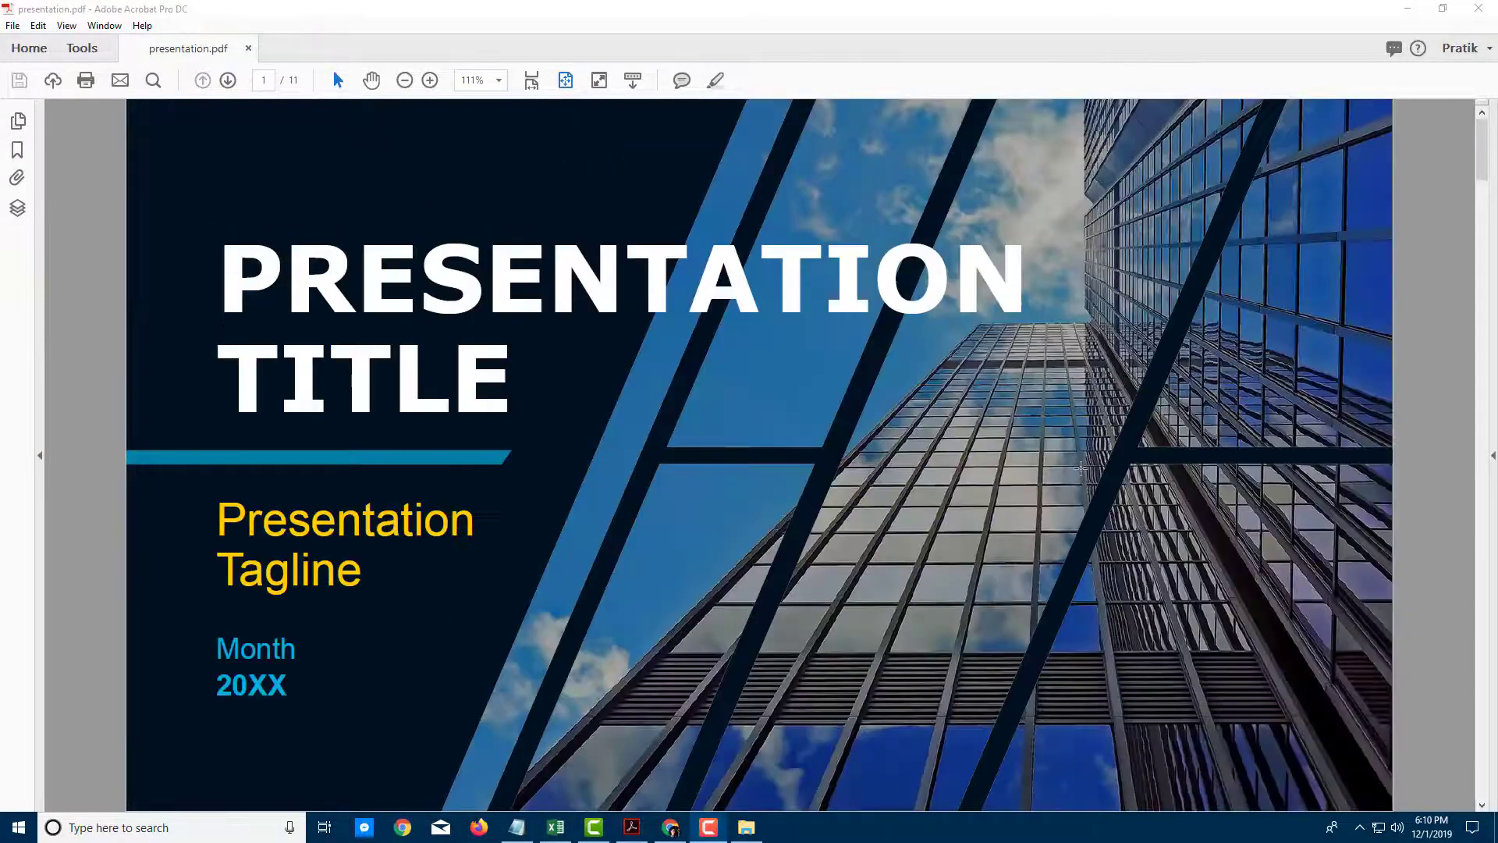
click(1495, 219)
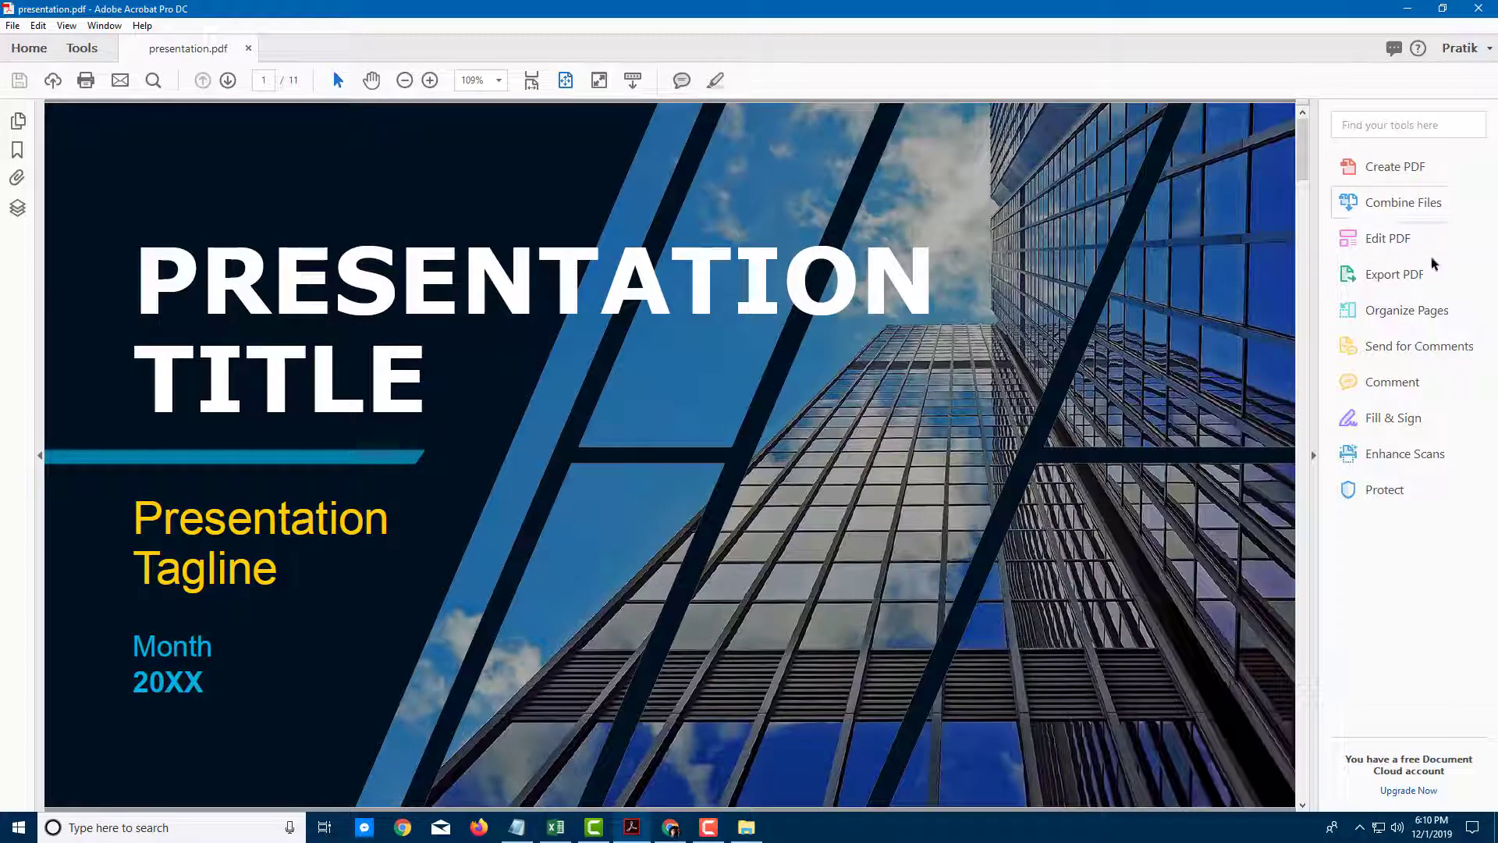
Set Export PDF to Image > JPEG with all images exported, and start the export
click(1395, 277)
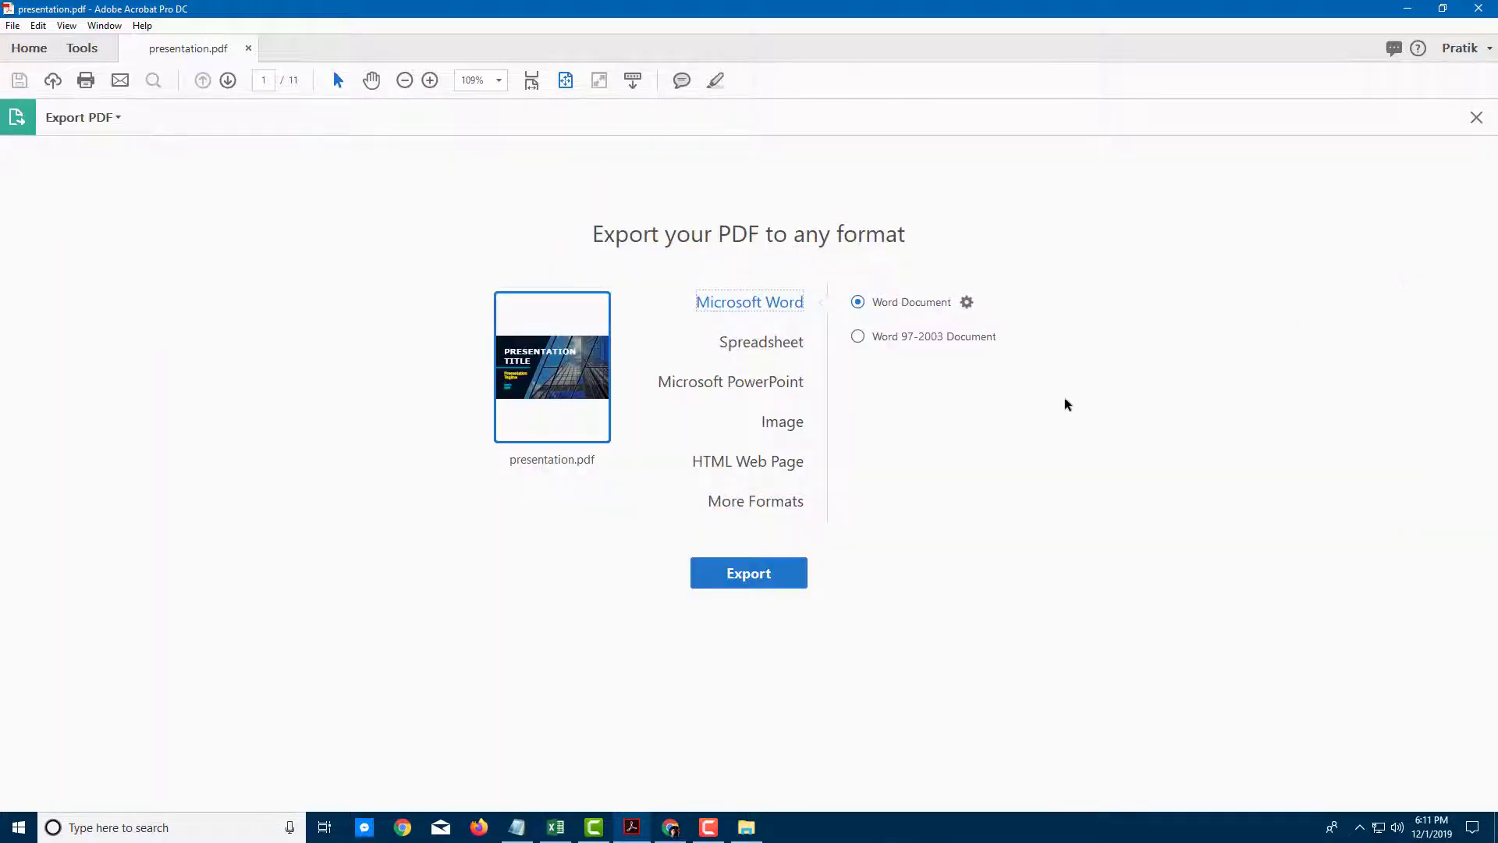
click(780, 422)
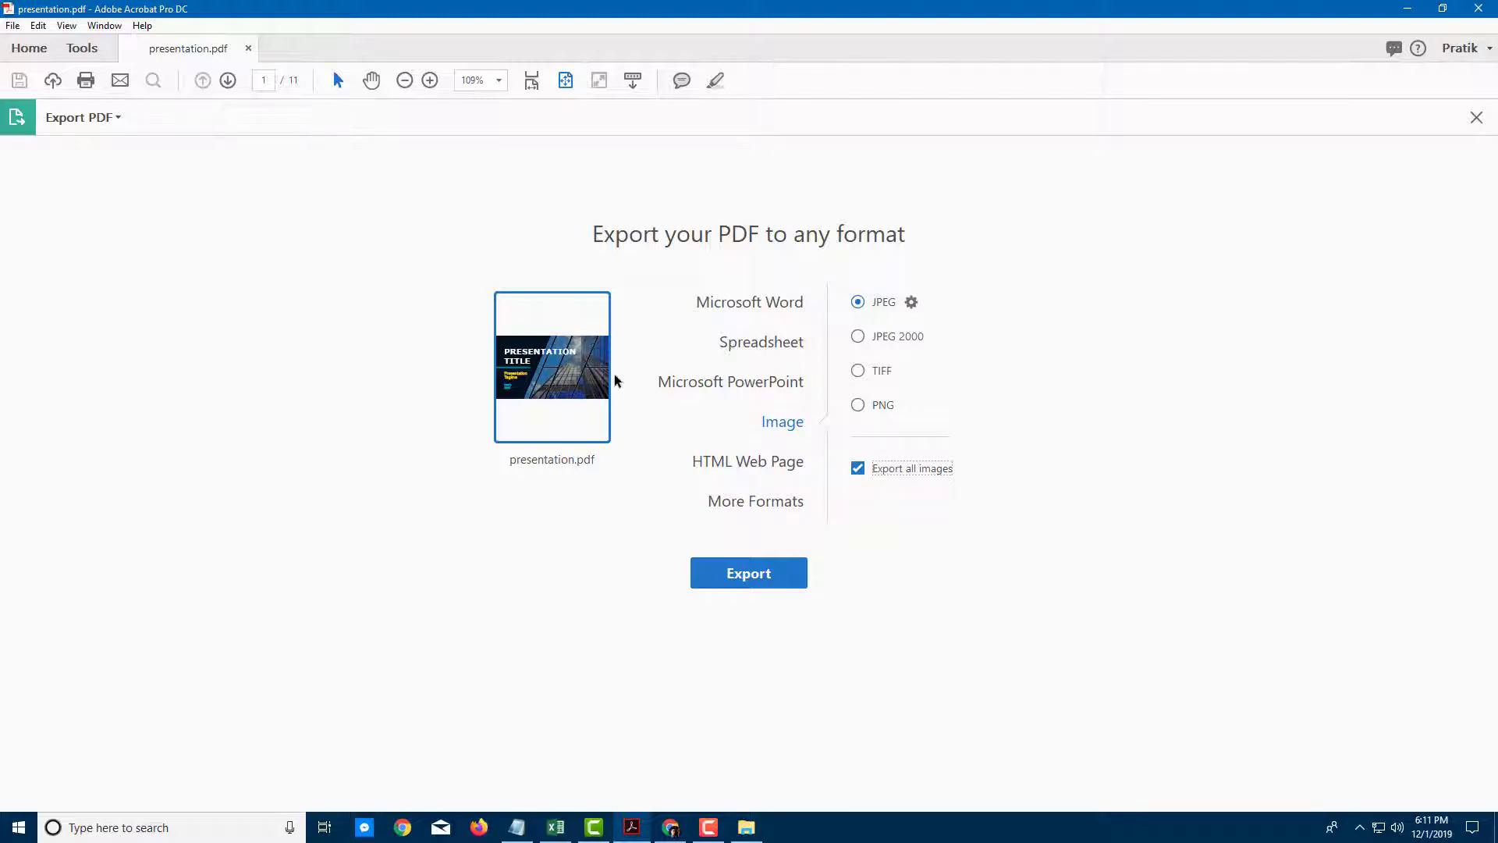
click(912, 303)
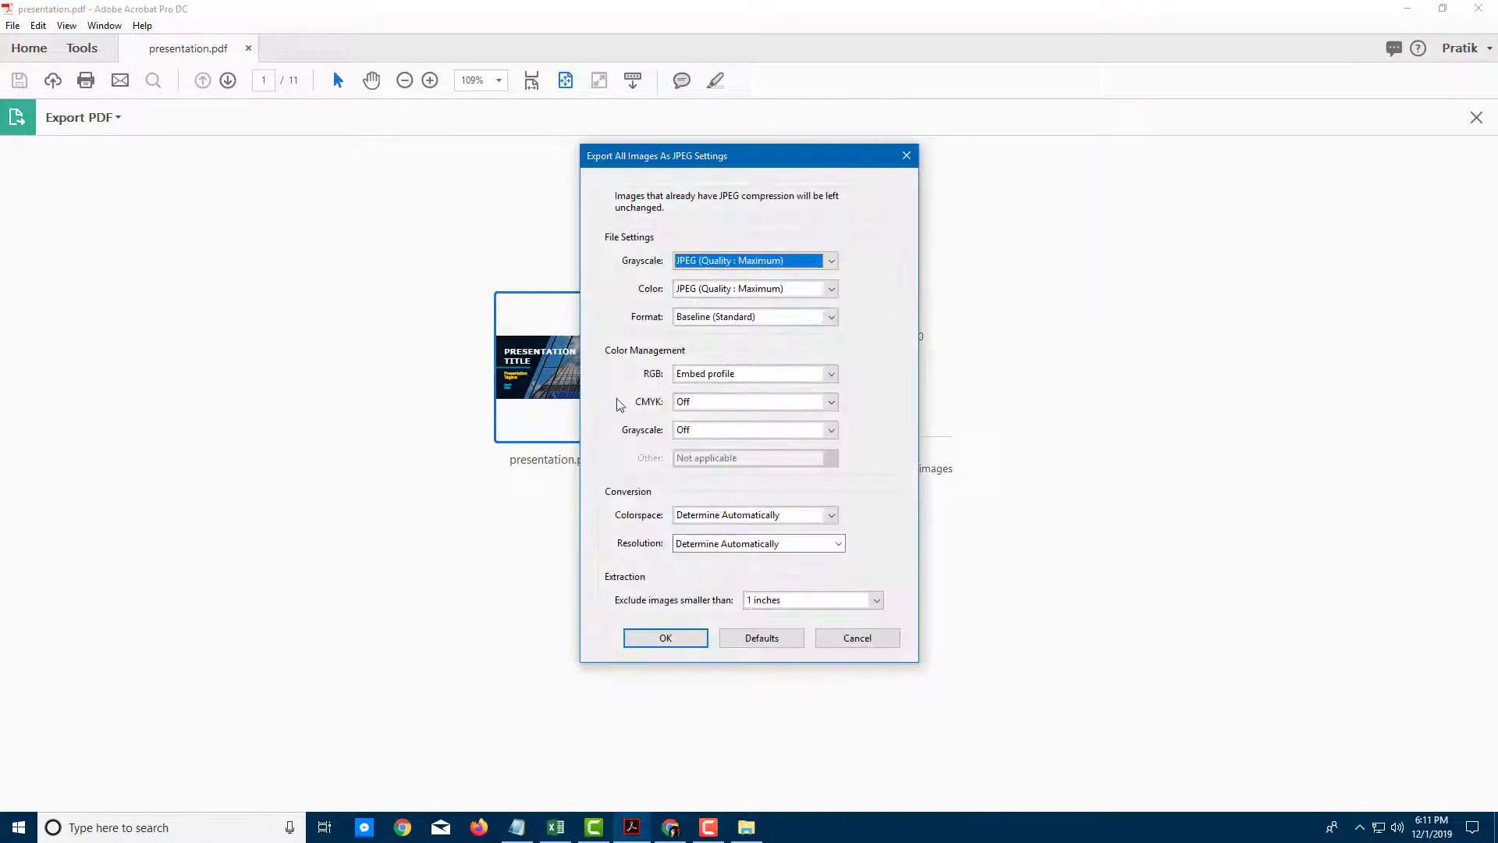
click(659, 639)
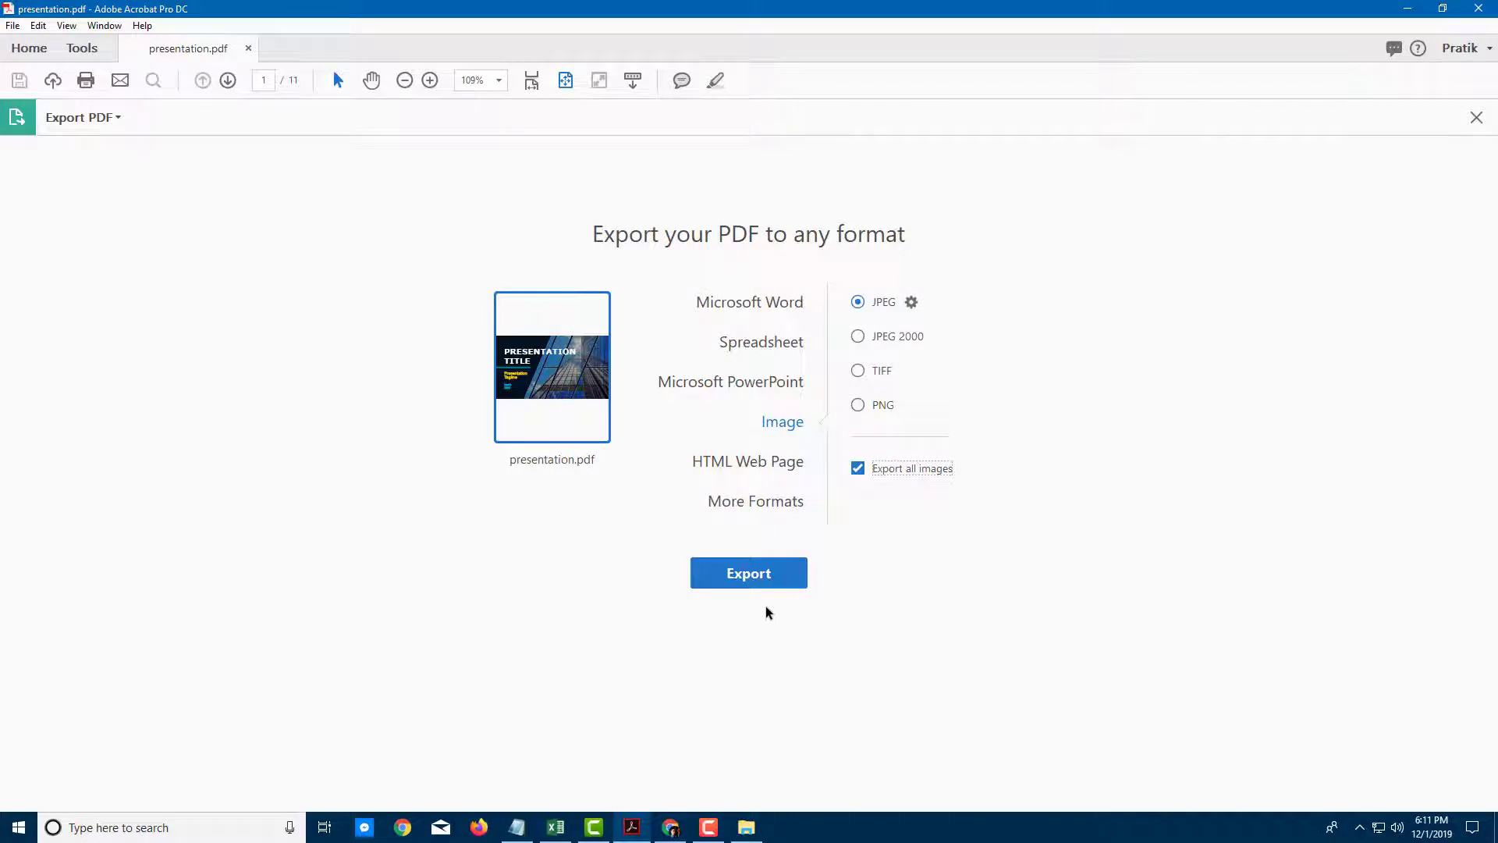
click(762, 582)
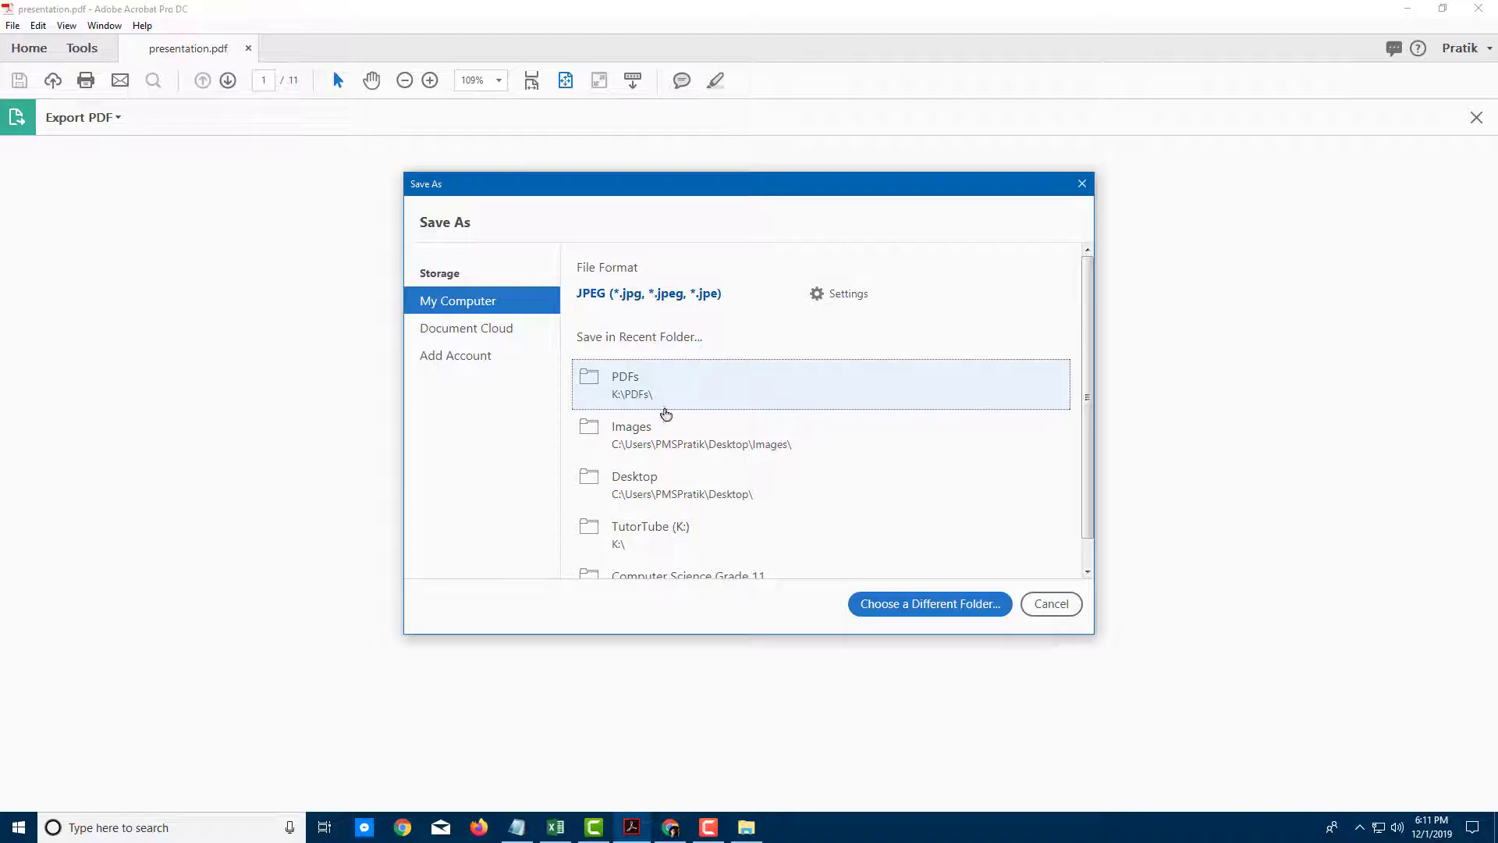
Save the extracted images as 'presentationimage' in the Desktop Images folder
click(690, 498)
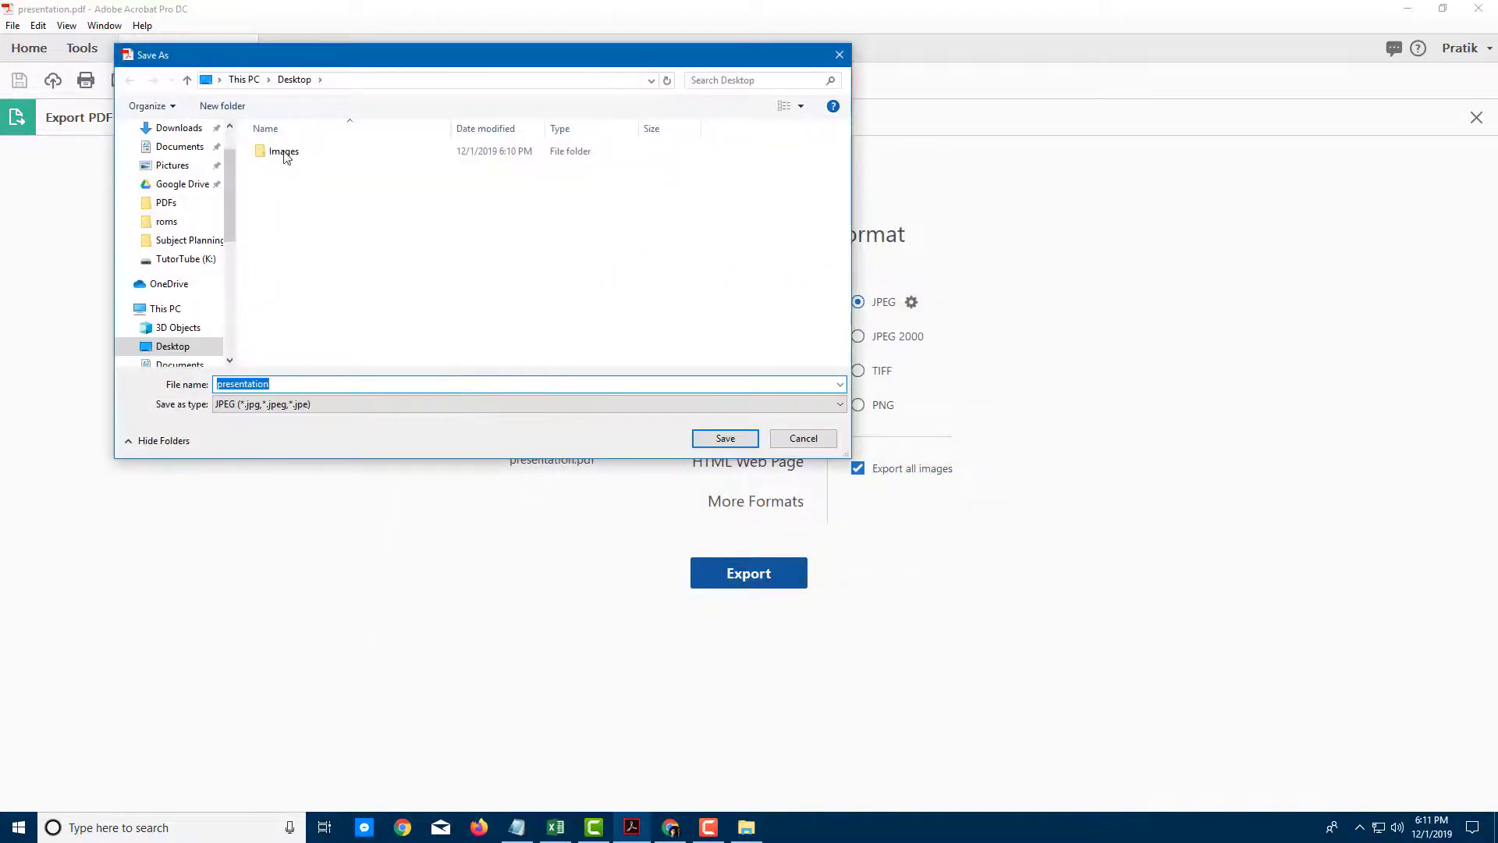
click(284, 153)
click(739, 444)
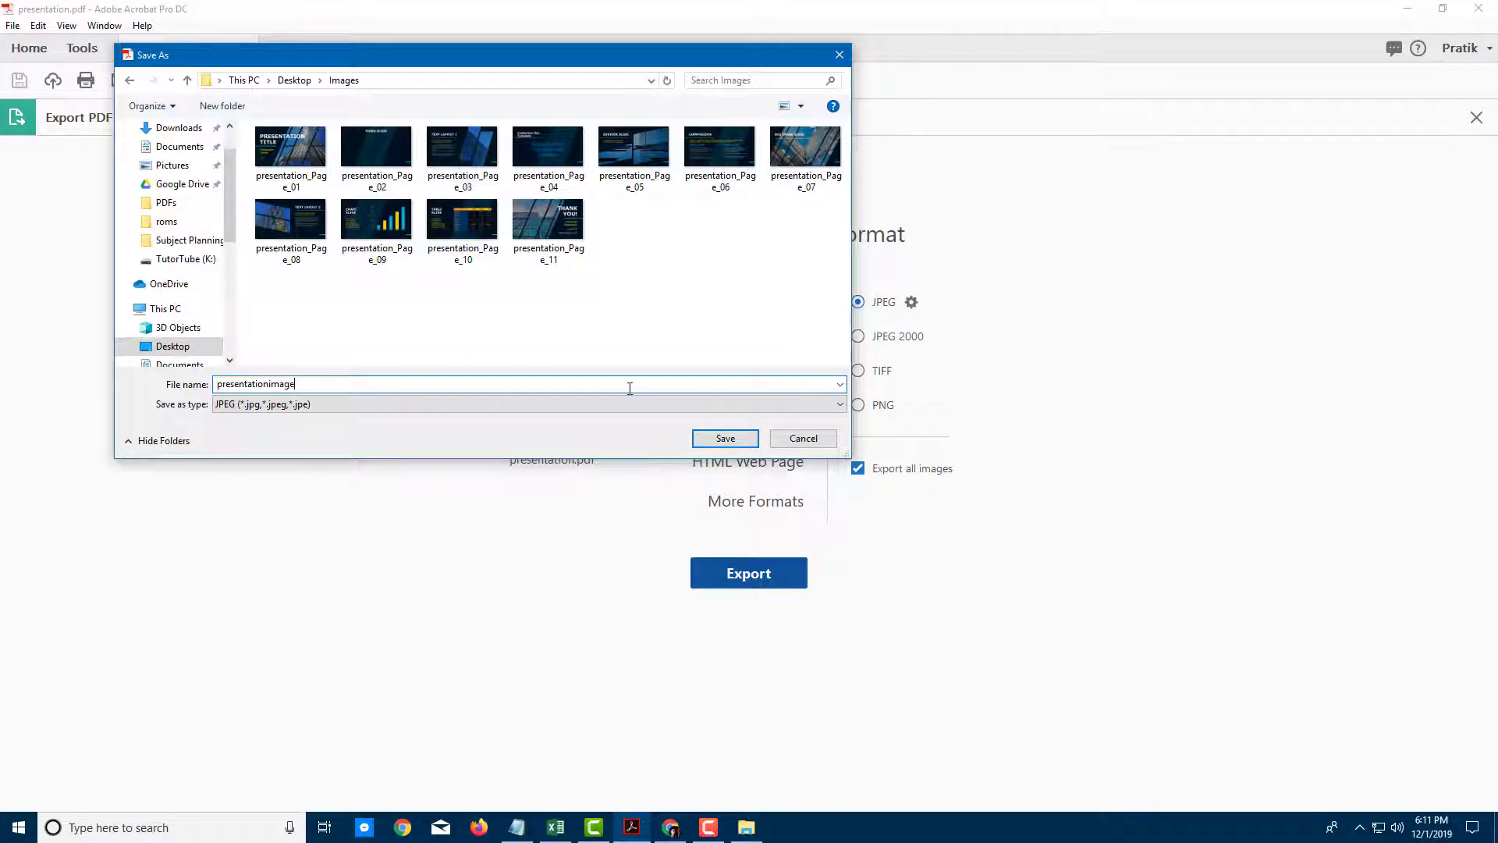
click(725, 437)
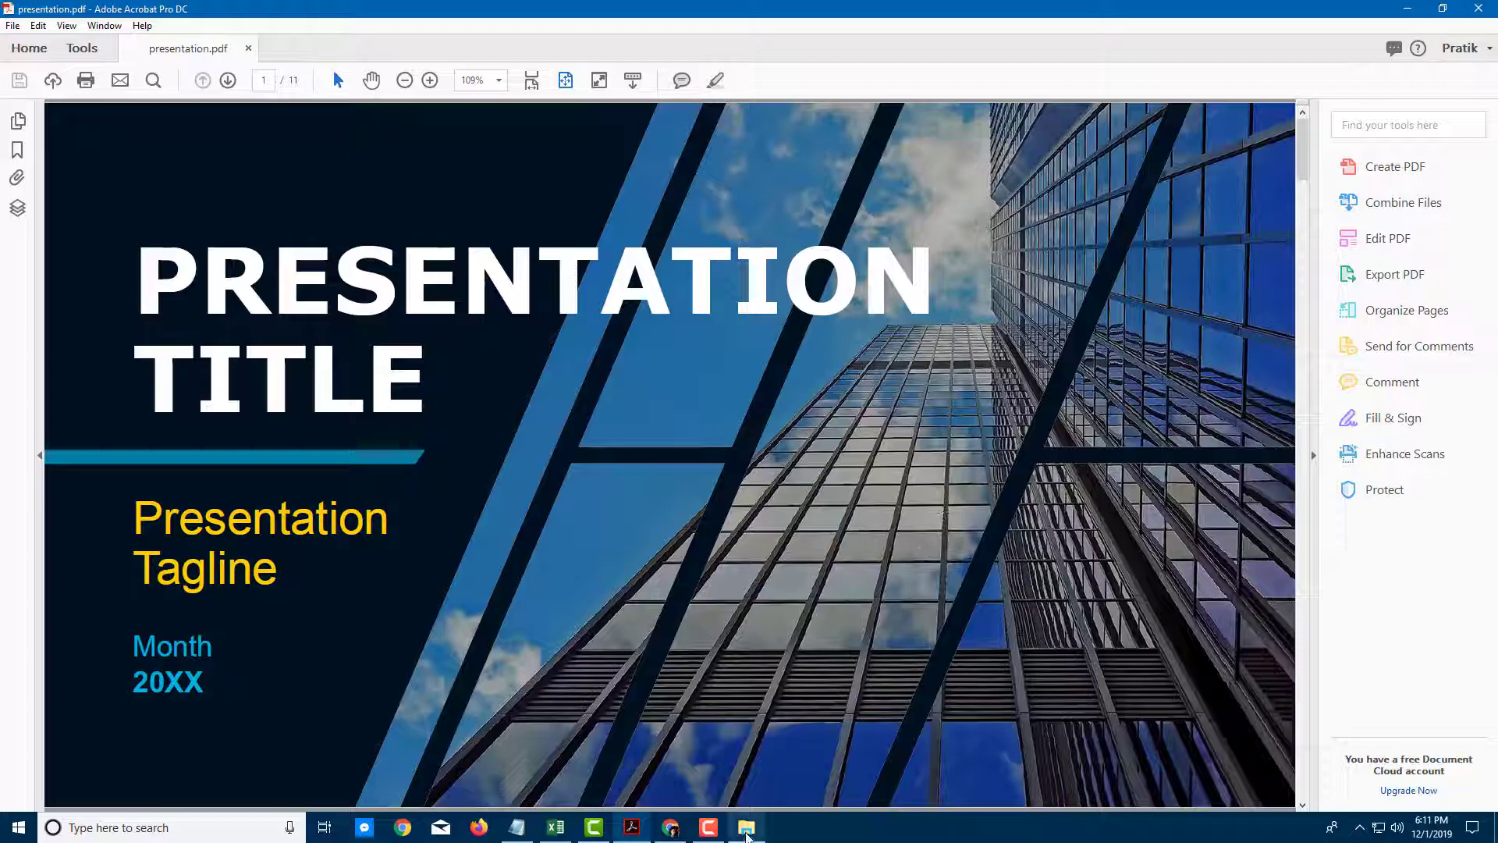
View the extracted page 1, 11 and 8 photos in Photos, then return to Acrobat
mouse_move(746, 828)
click(756, 788)
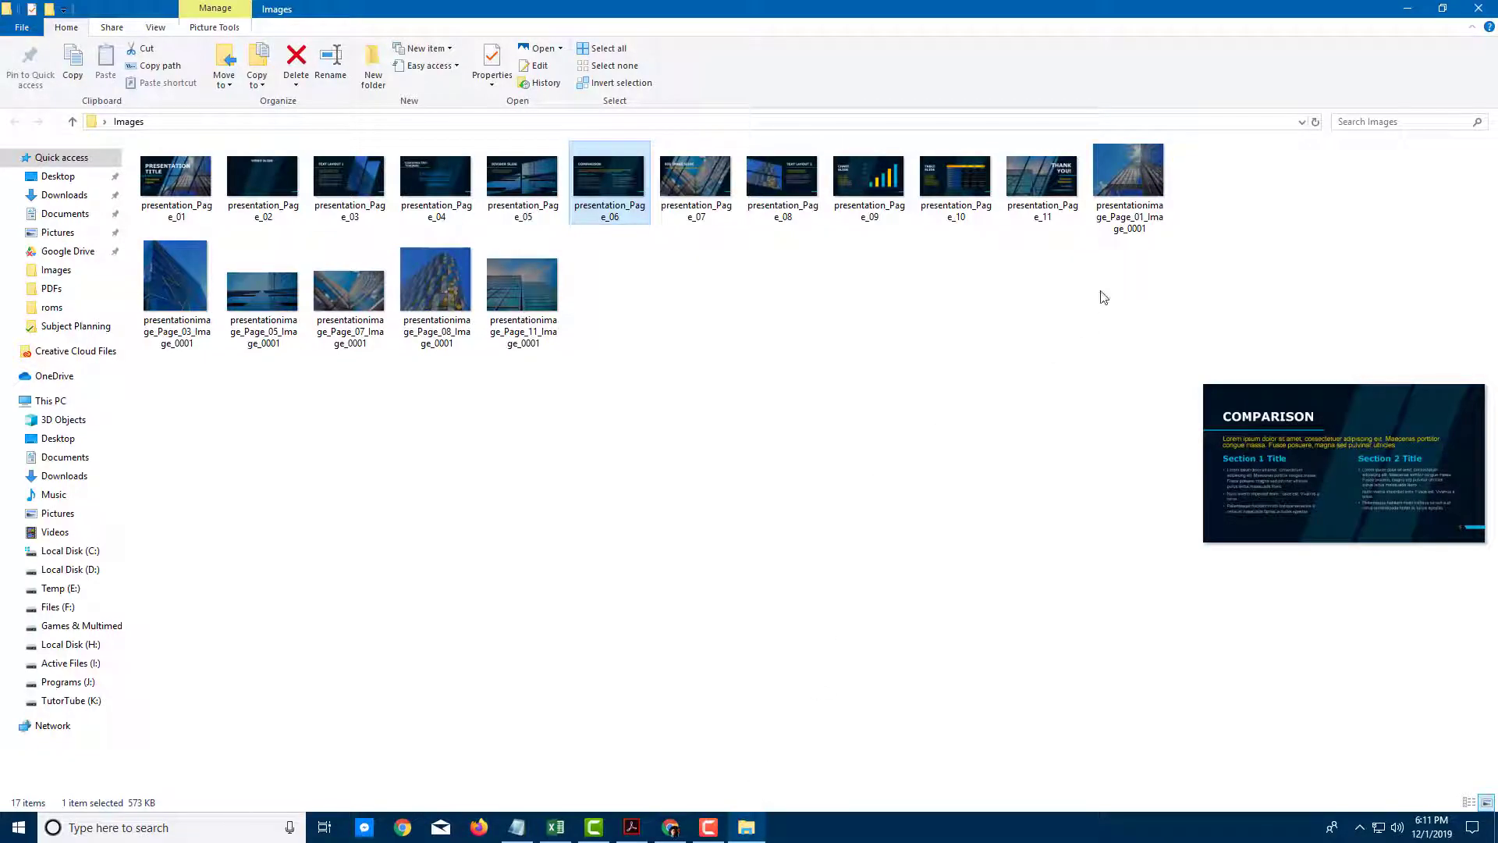
double_click(1113, 191)
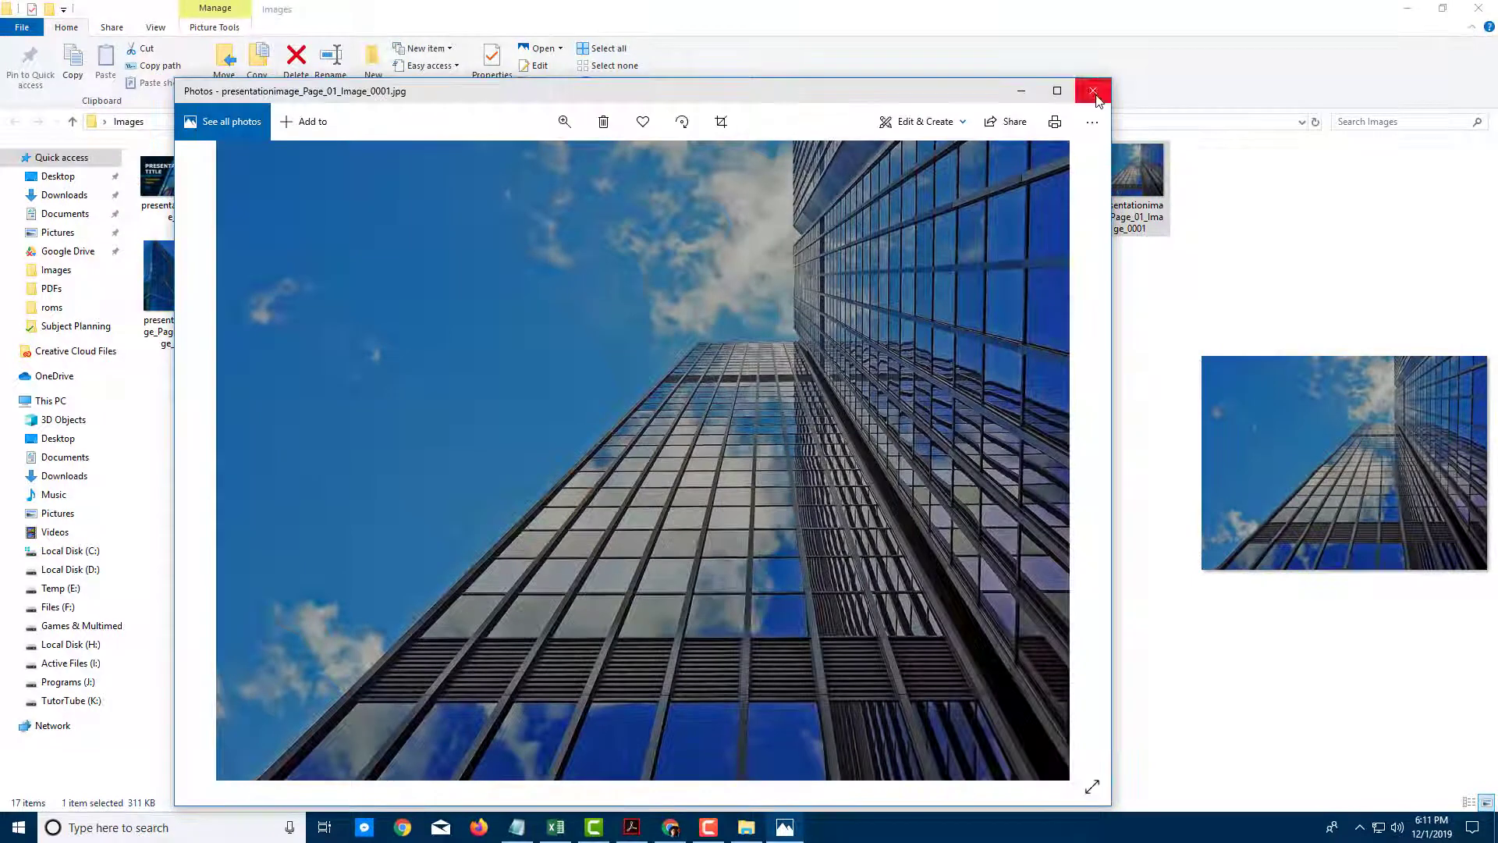
click(1092, 90)
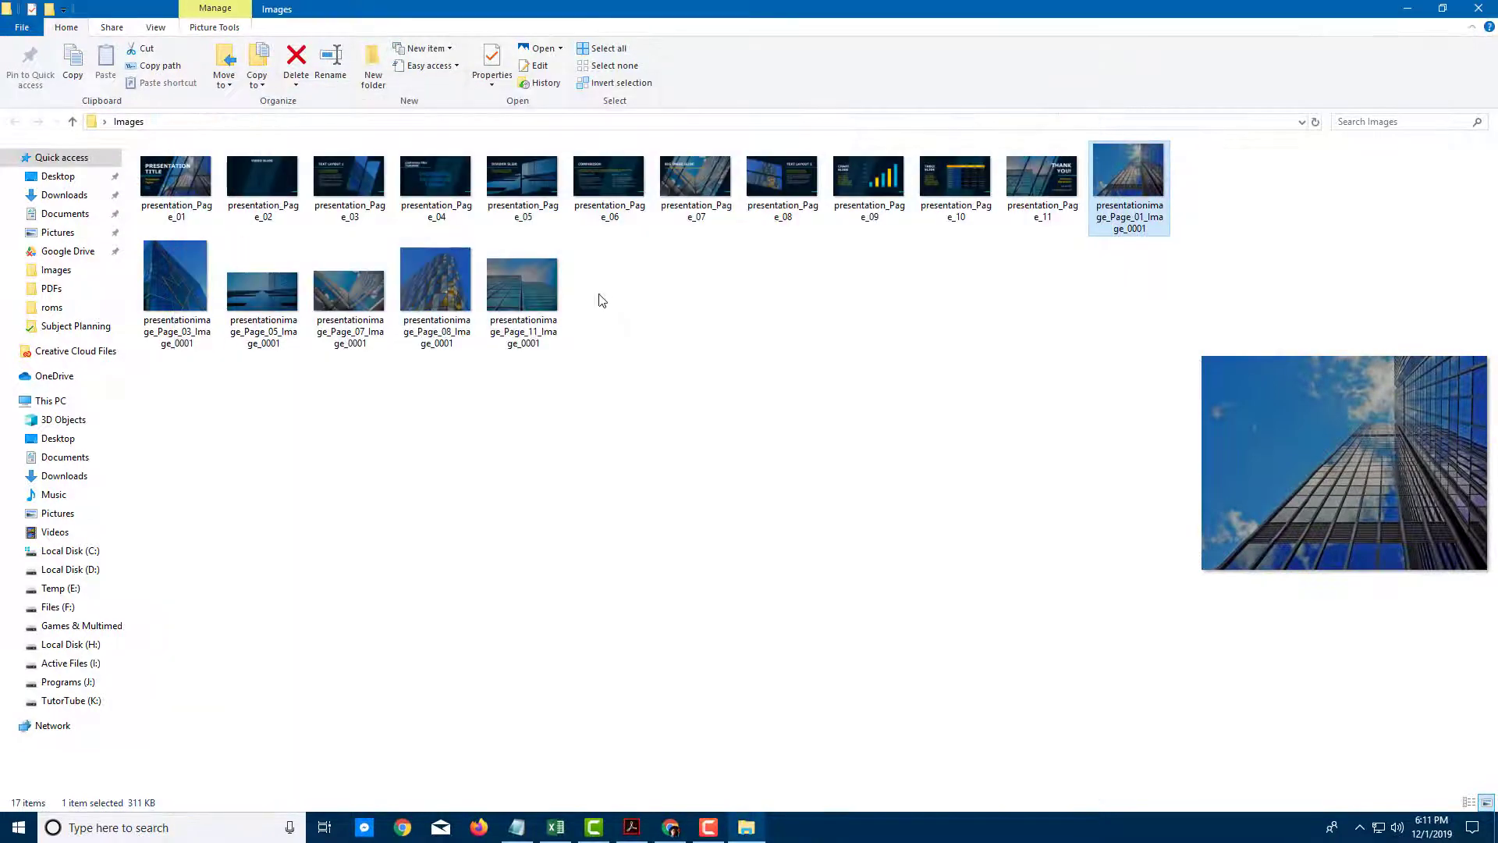
double_click(514, 280)
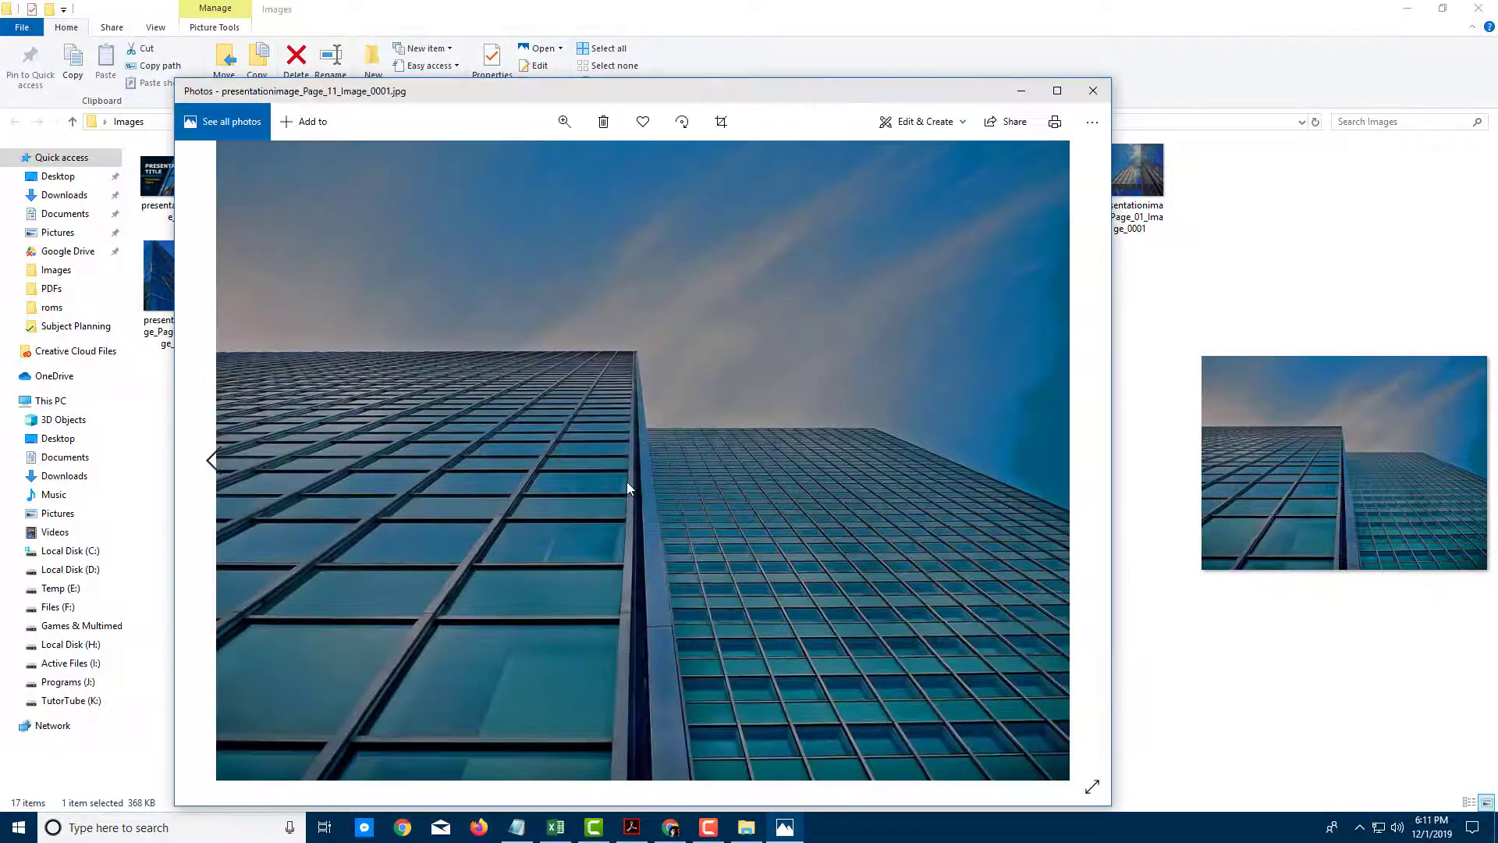
click(565, 121)
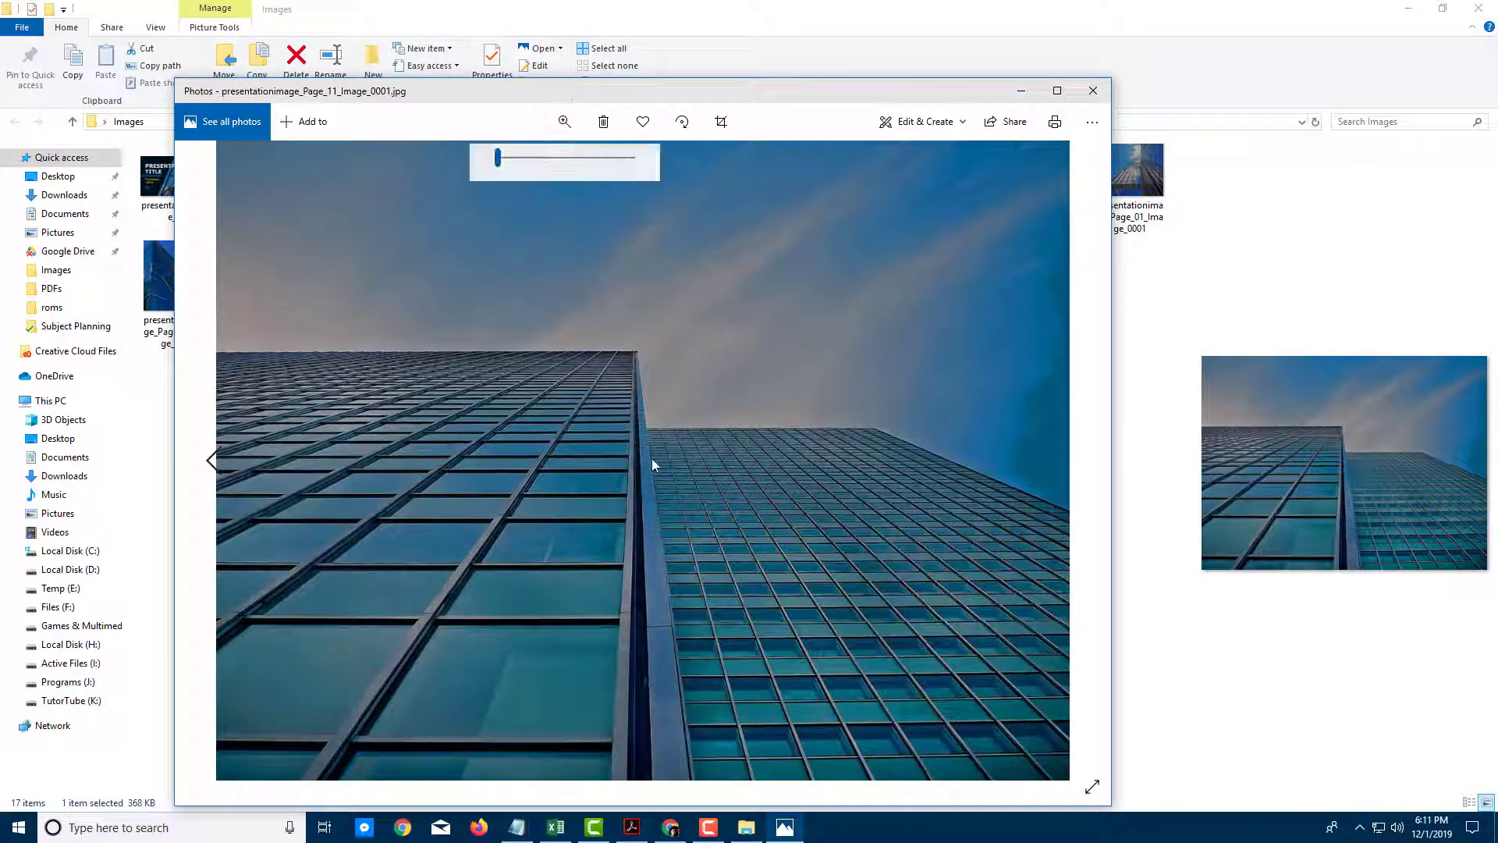
scroll(535, 195, up, 2)
scroll(535, 196, up, 2)
click(1093, 91)
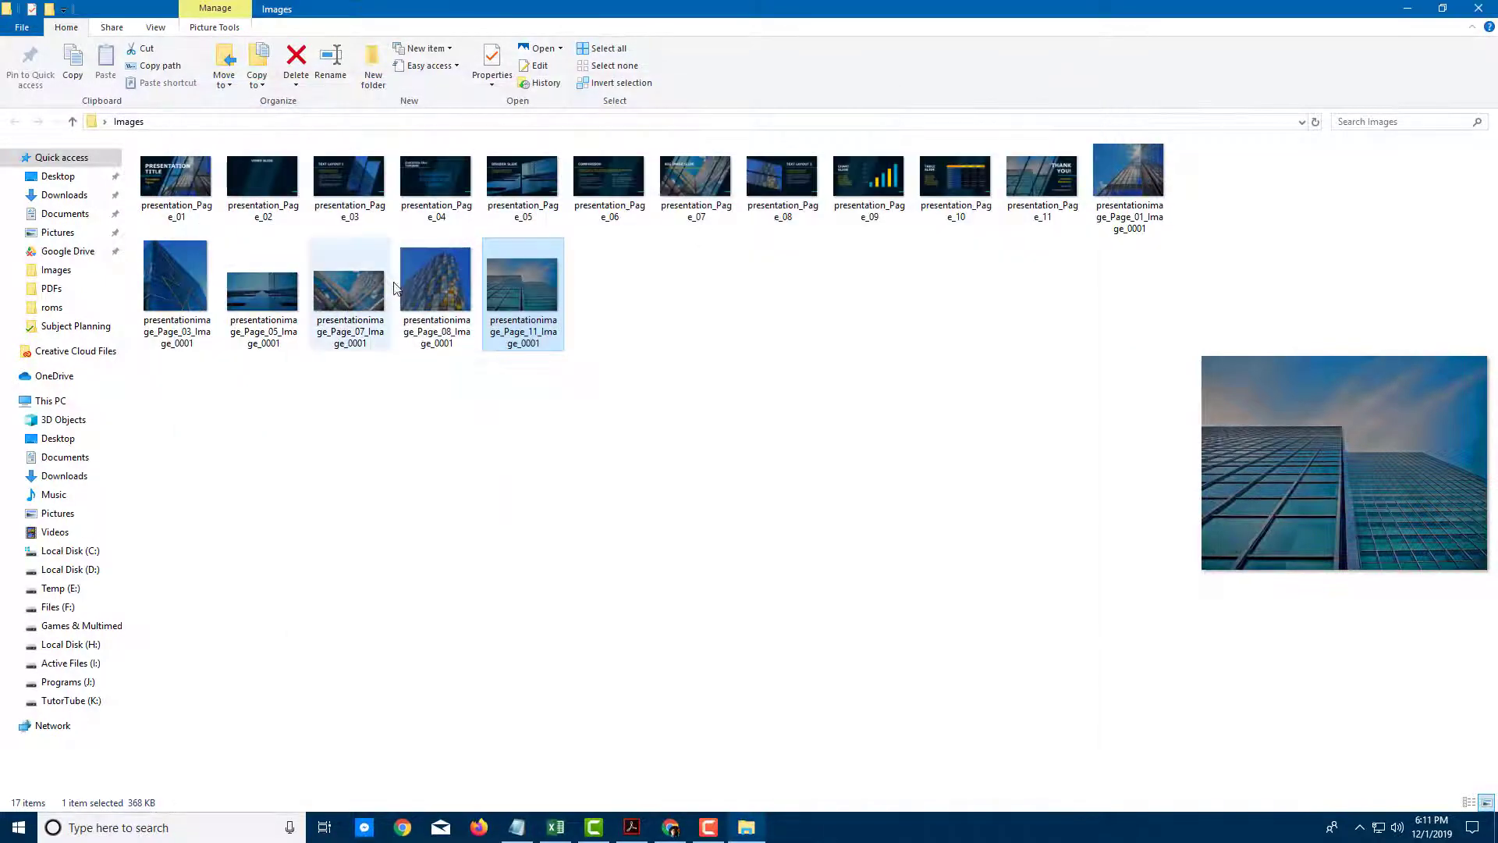
double_click(428, 276)
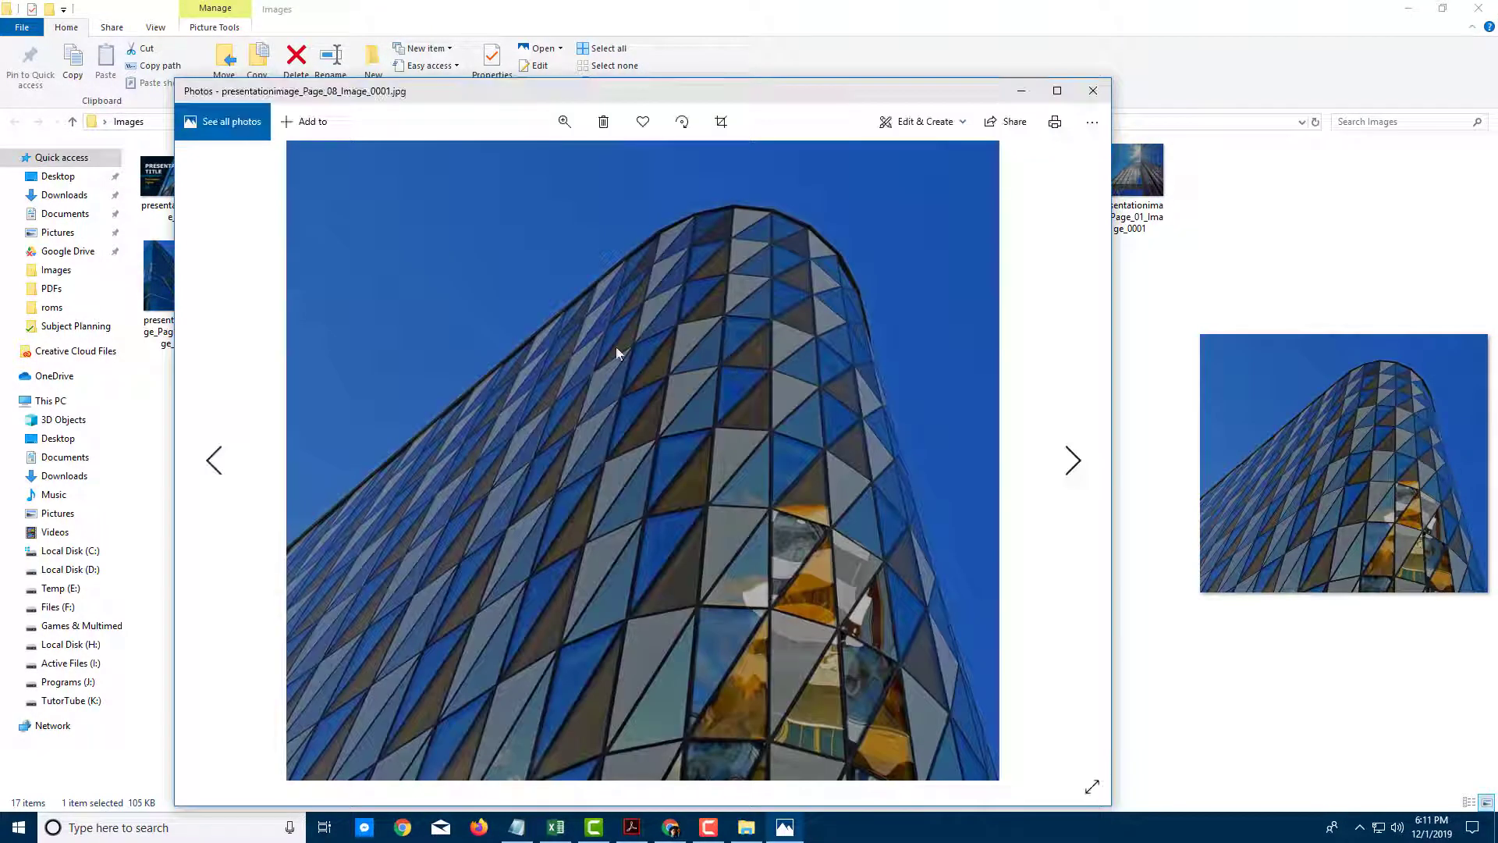
click(1091, 90)
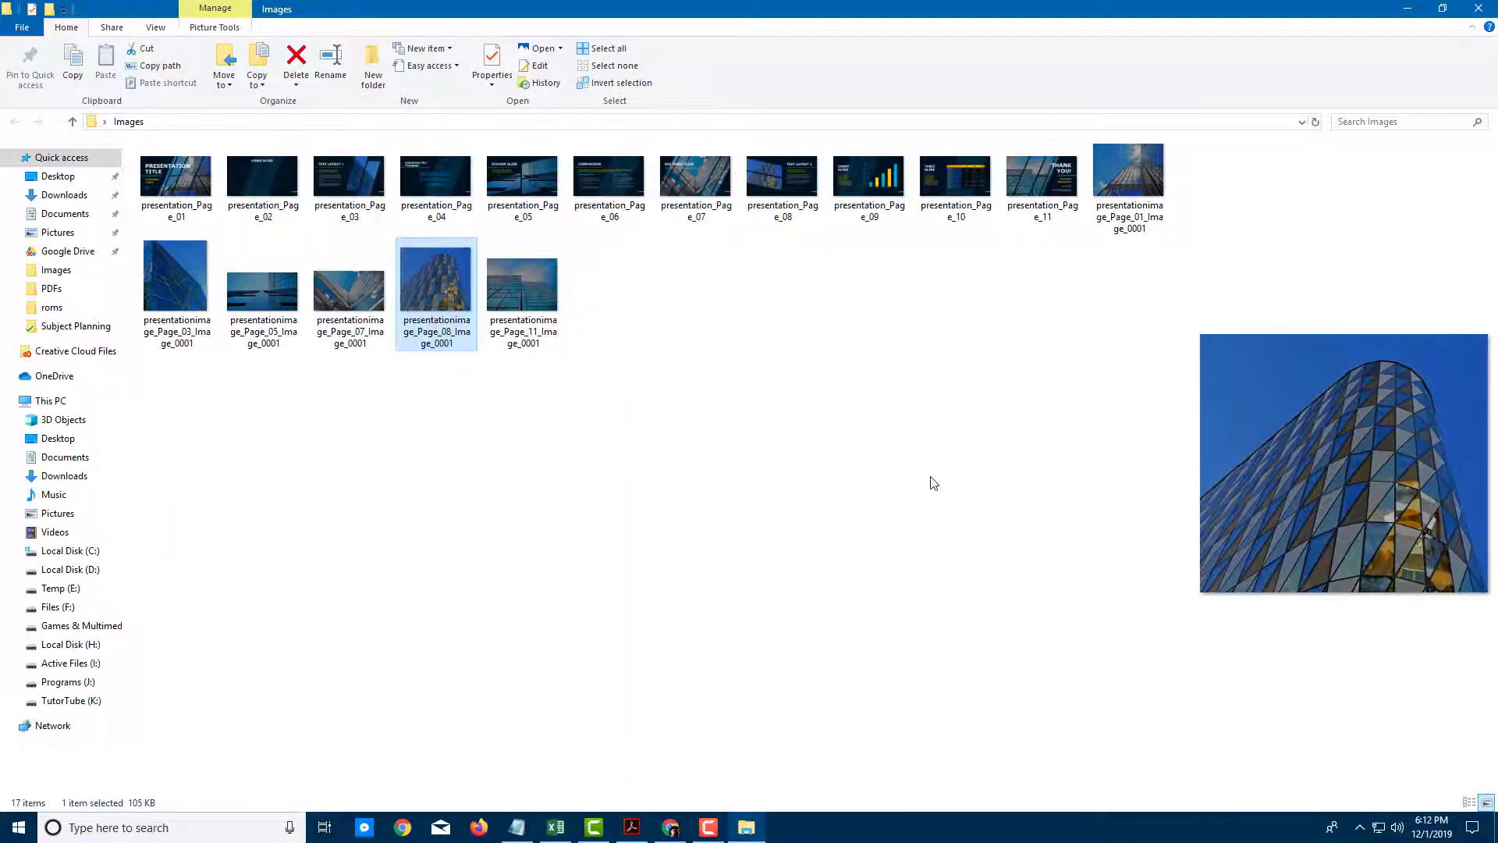
click(631, 827)
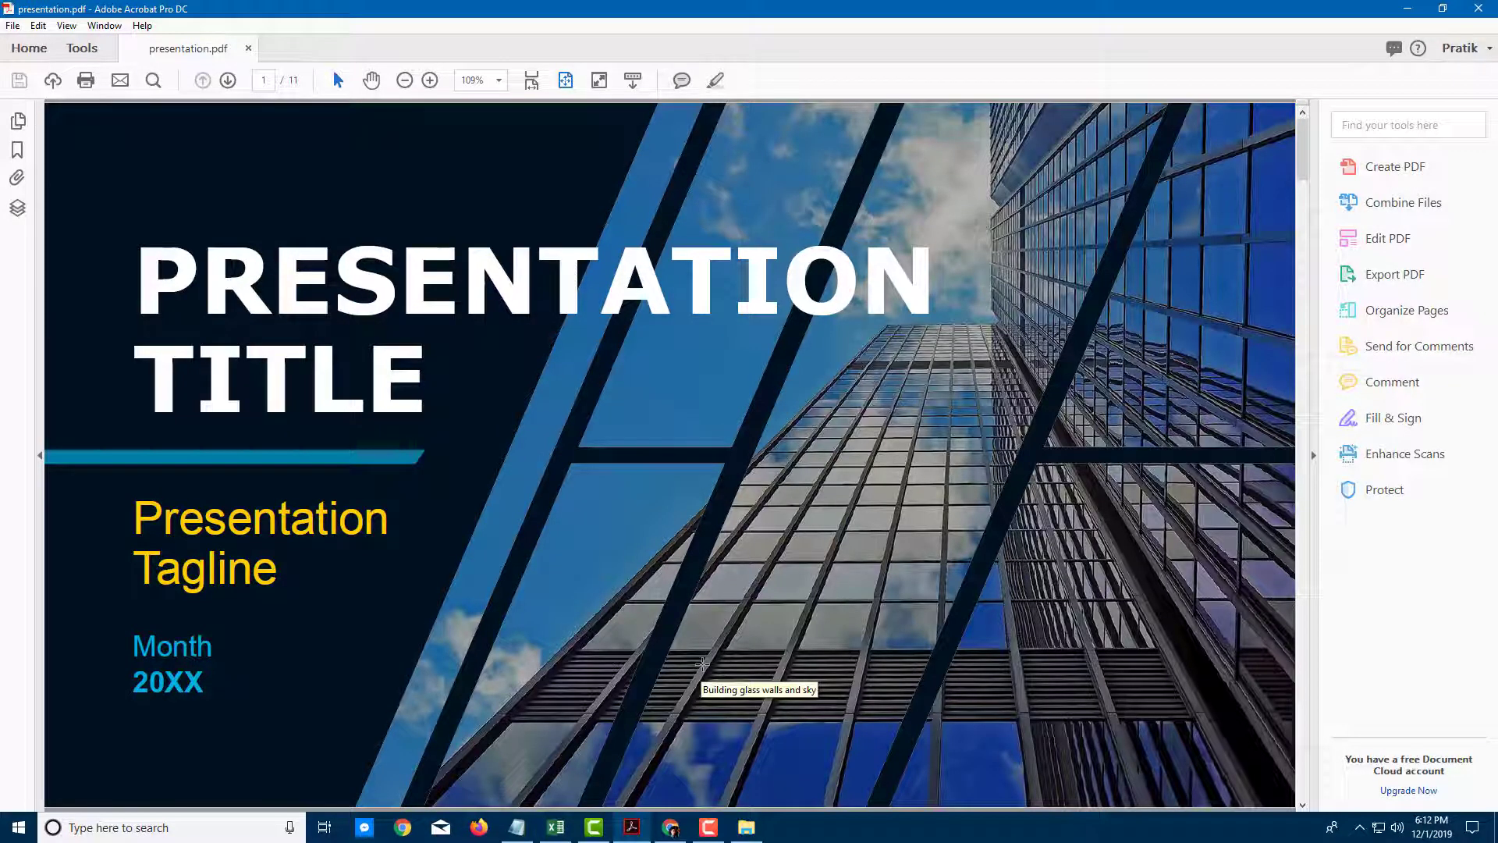